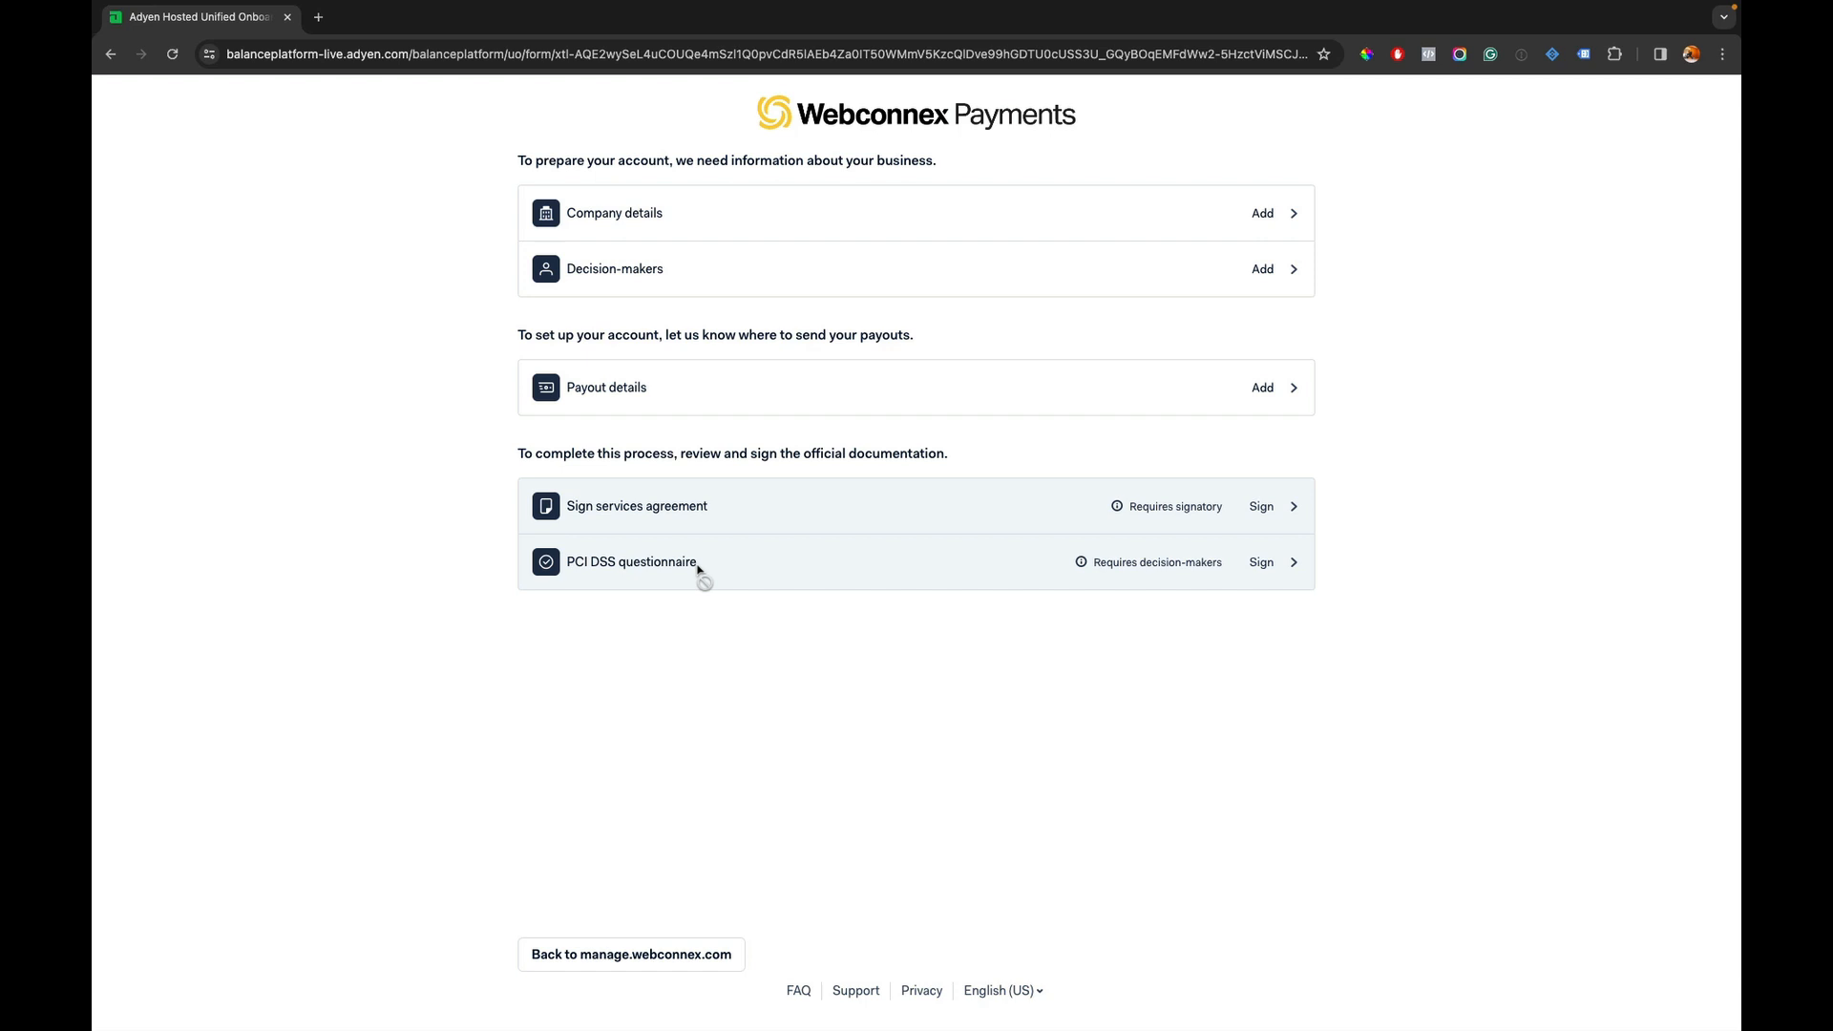
# In the company details, set the company type to Private company and enter the Employer Identification Number
pyautogui.click(810, 229)
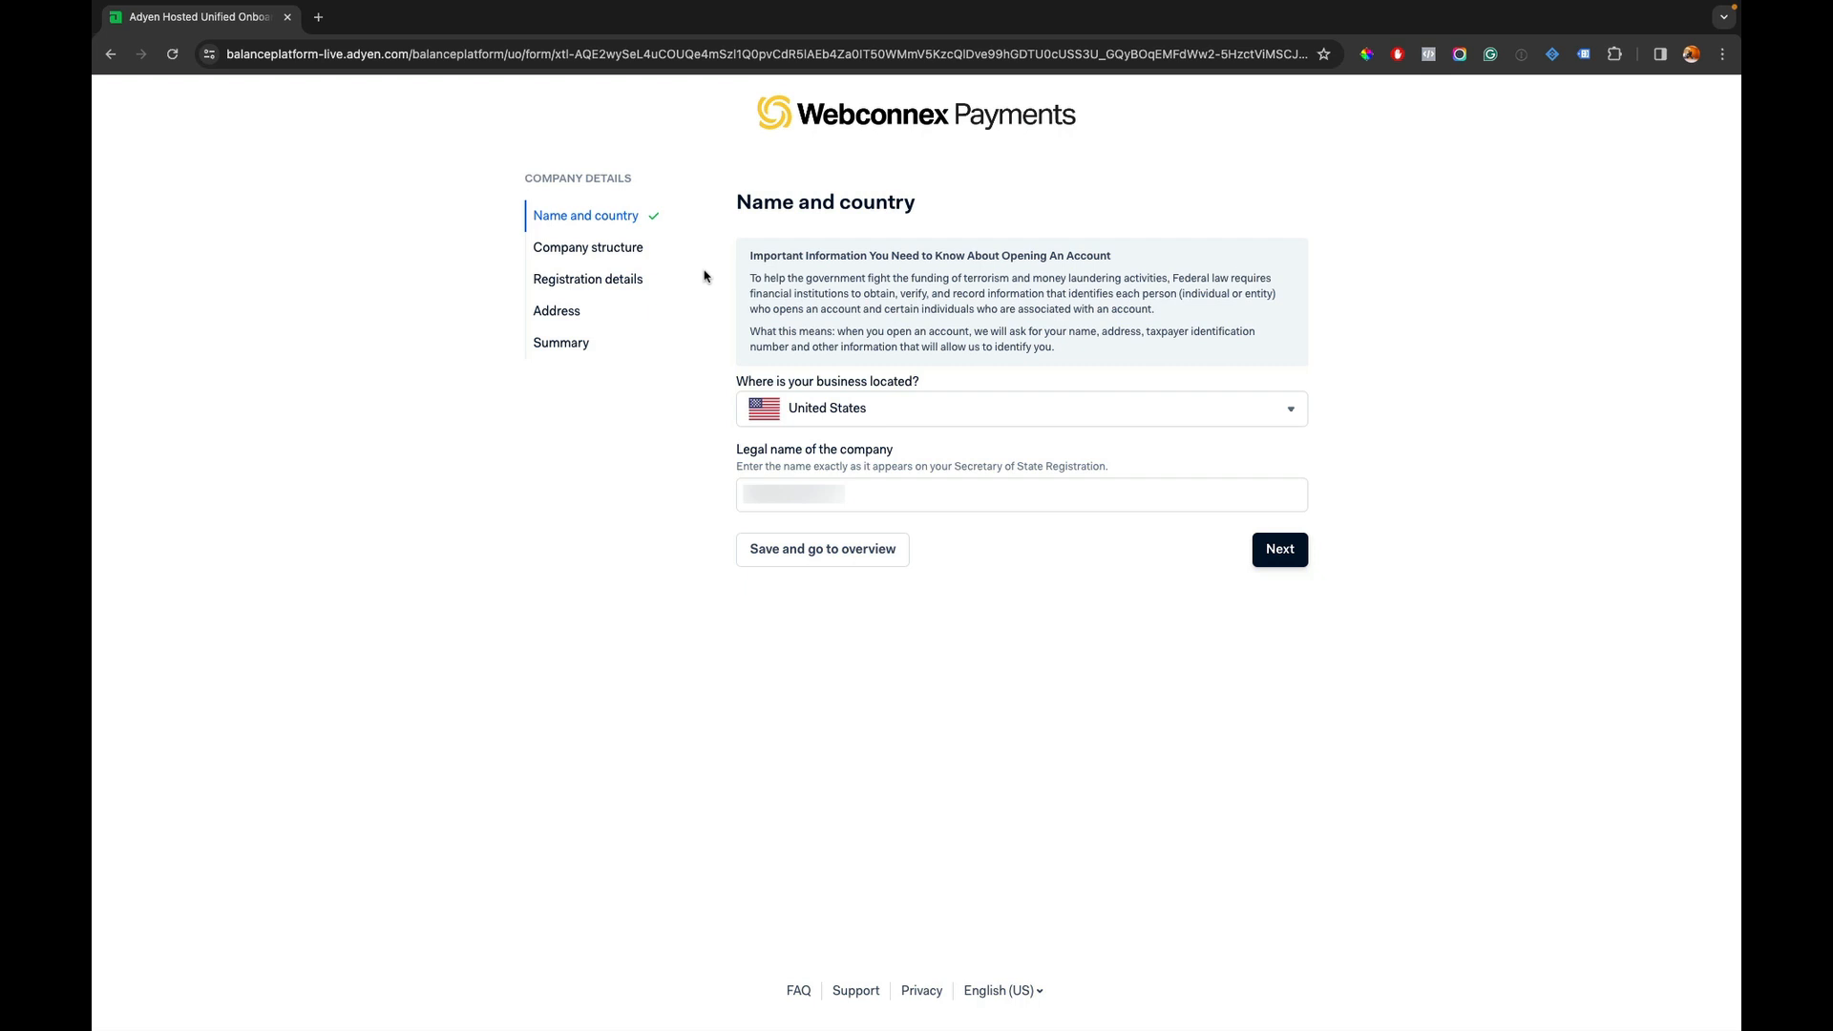
pyautogui.click(1280, 550)
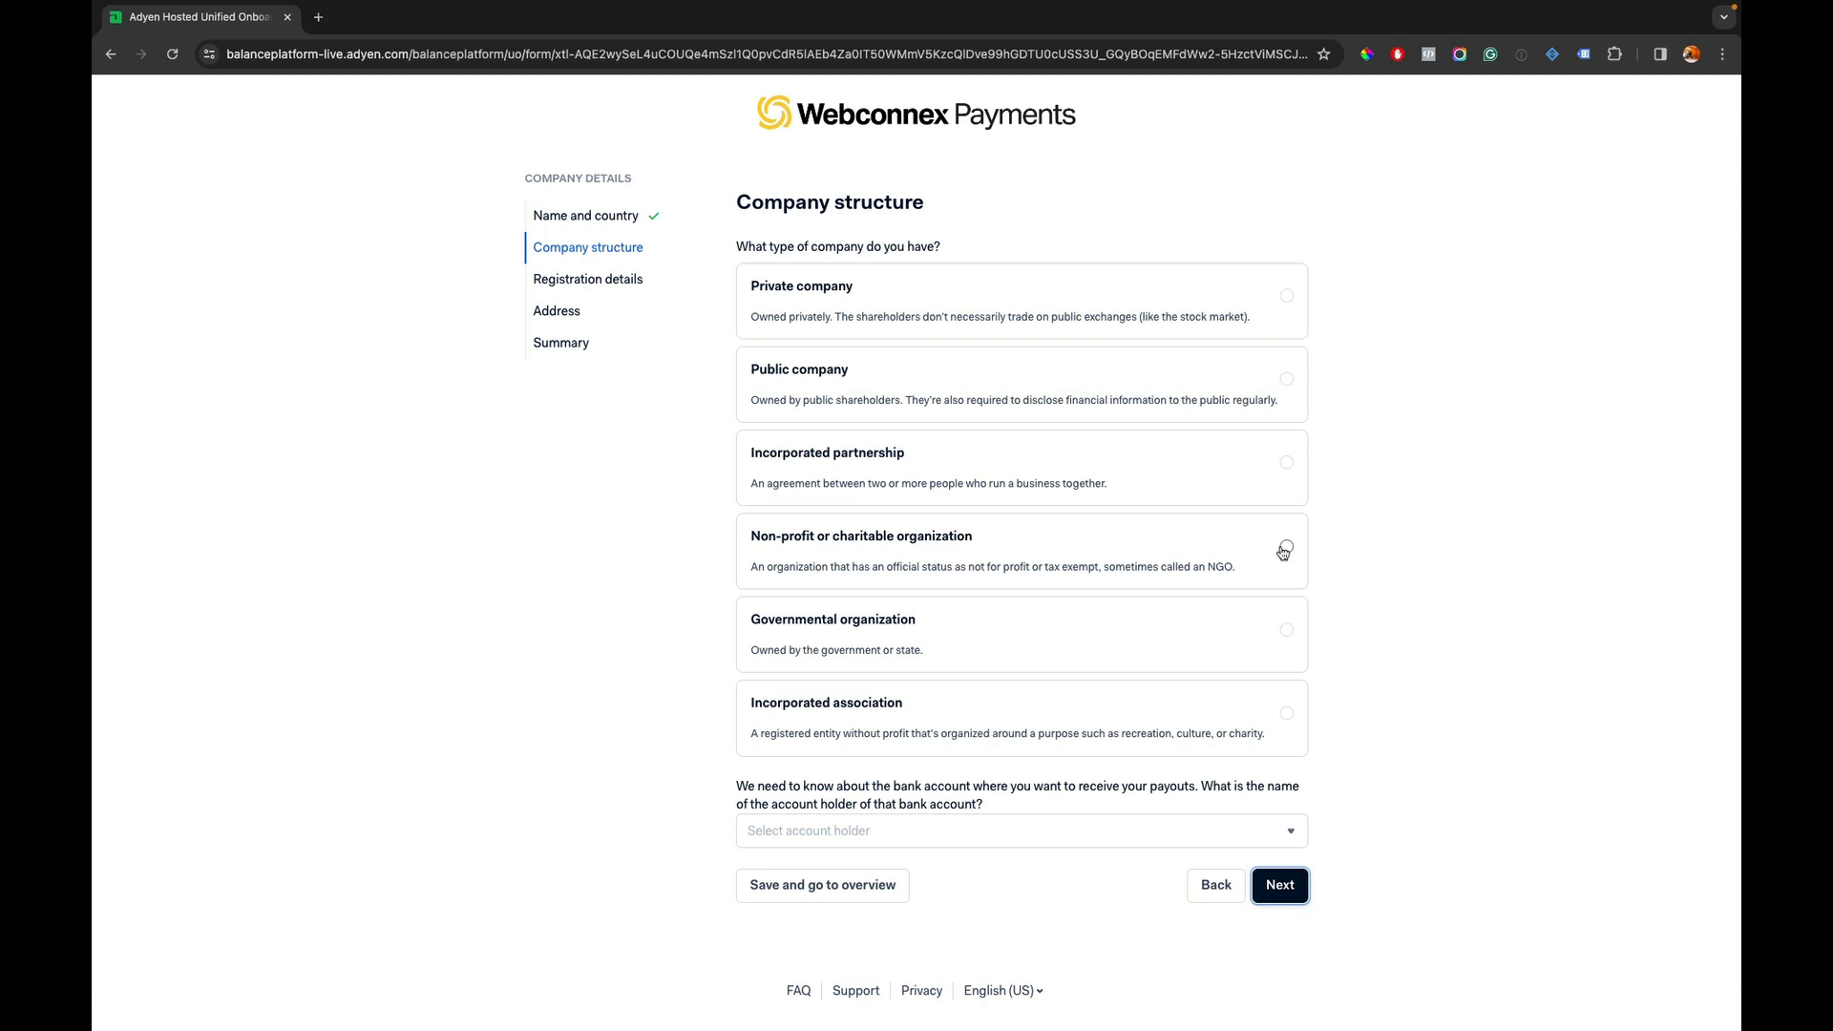
pyautogui.click(1077, 313)
pyautogui.click(1292, 892)
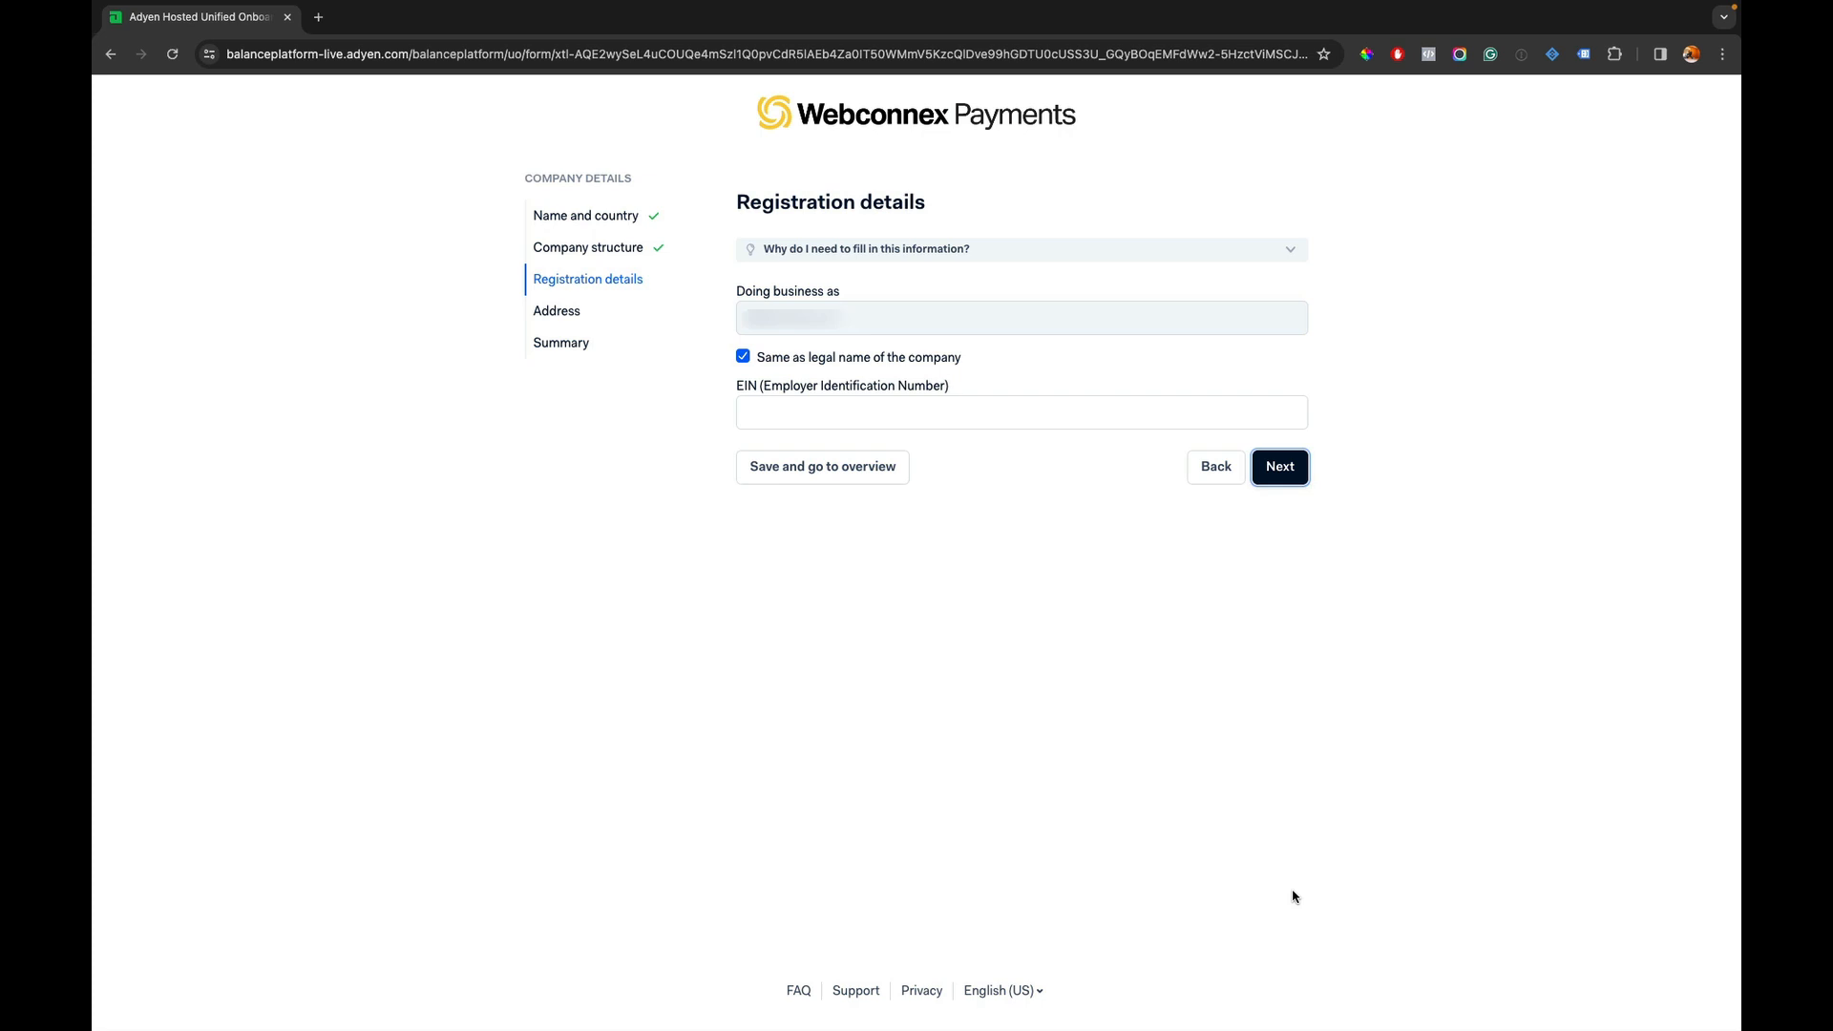
pyautogui.hotkey('ctrl', 'v')
pyautogui.click(1279, 466)
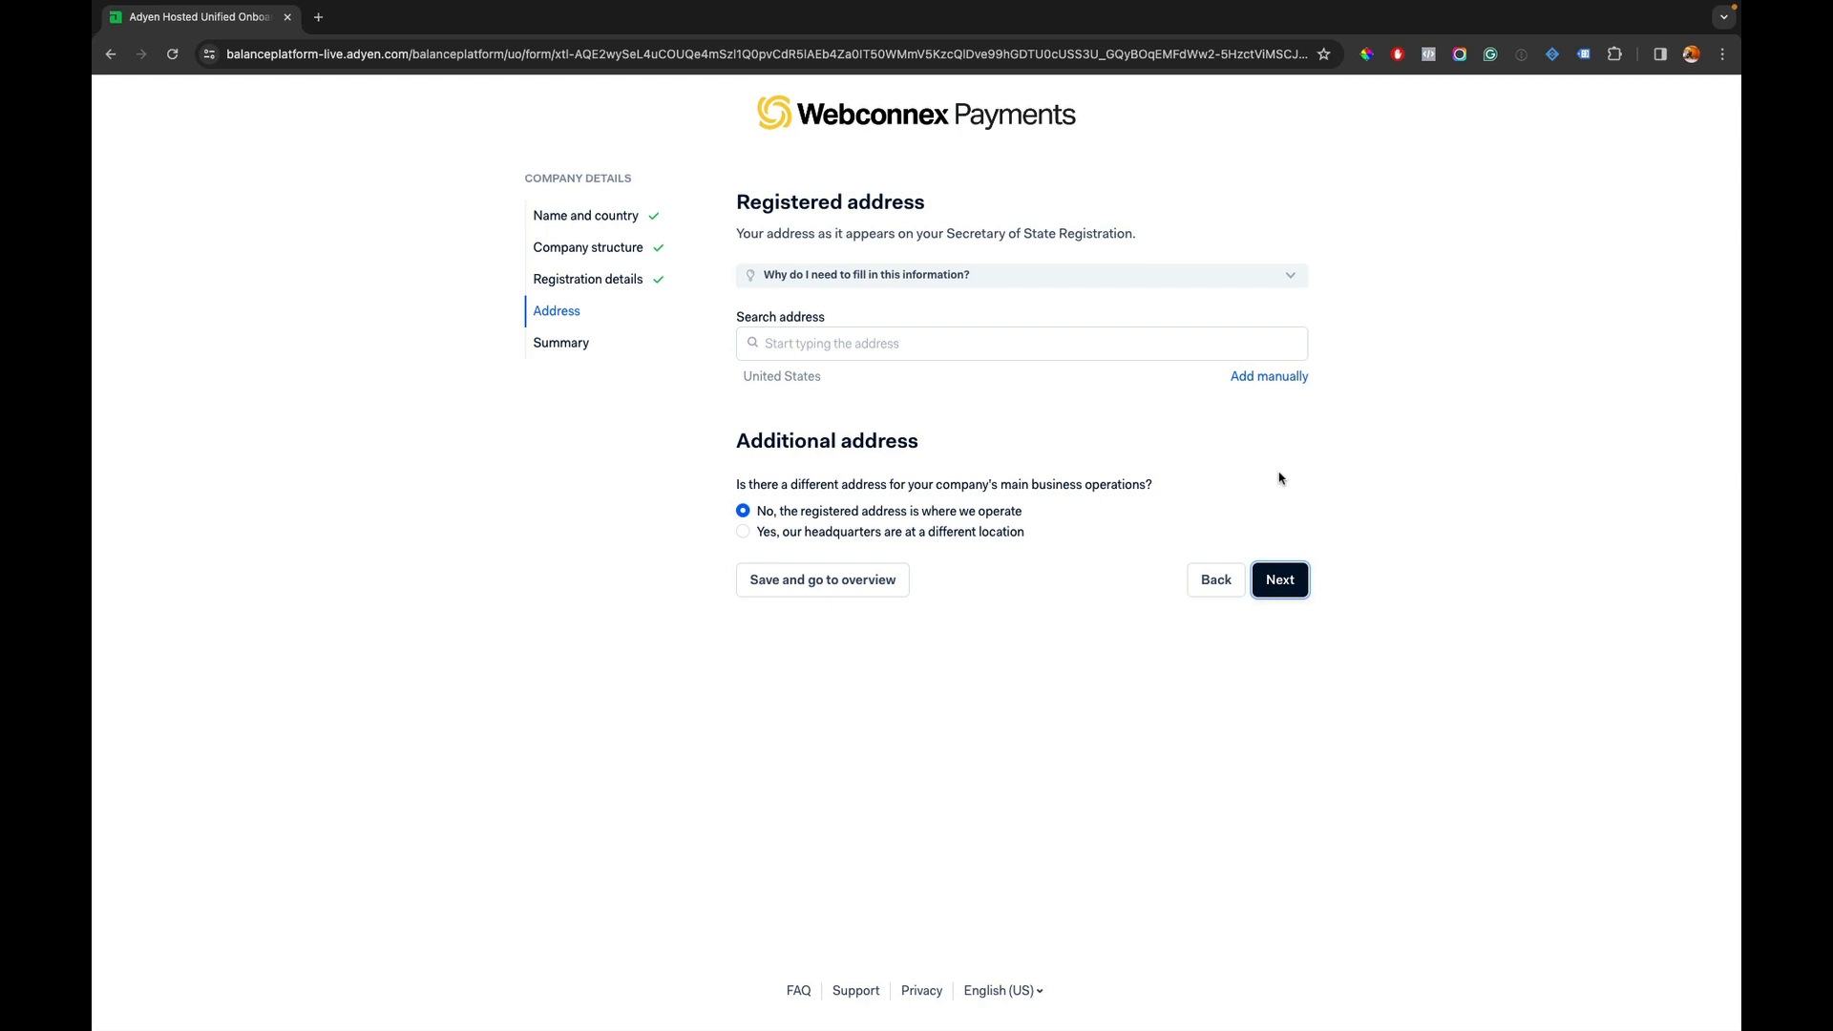
# Fill in the company's registered address from the address search and submit the company details
pyautogui.click(976, 343)
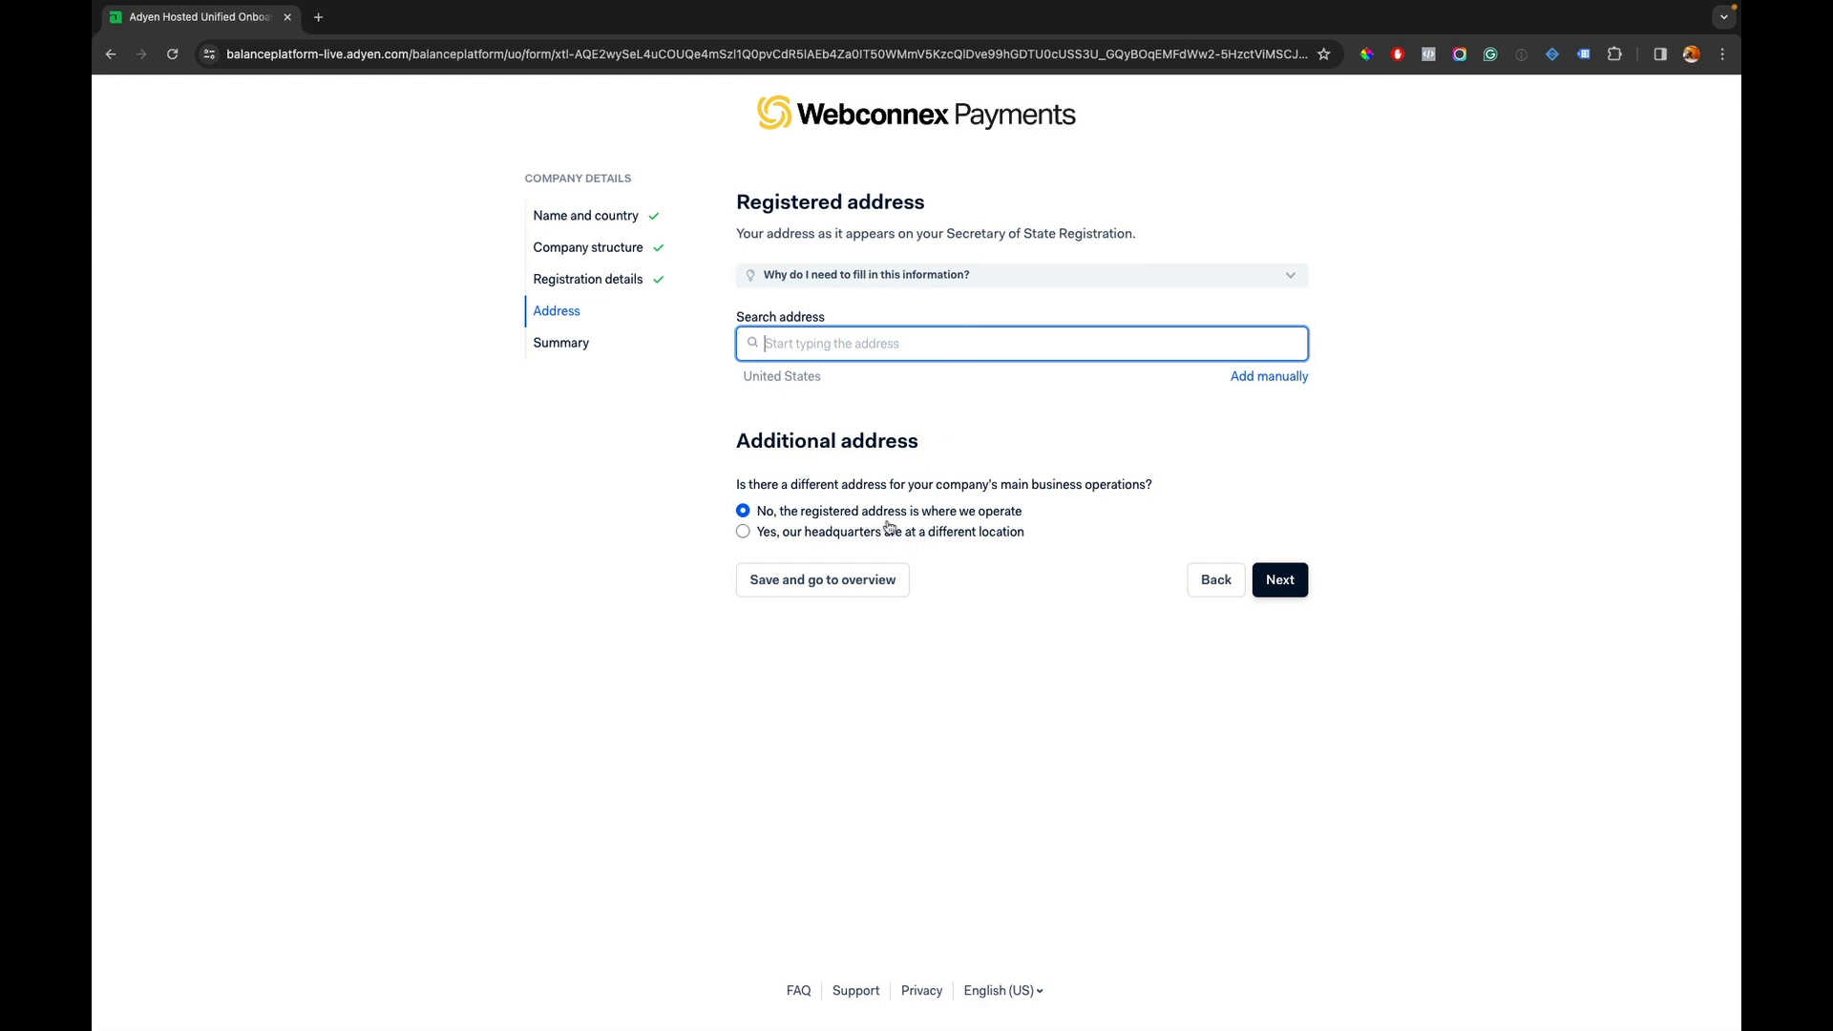
pyautogui.press('super+v')
pyautogui.click(847, 377)
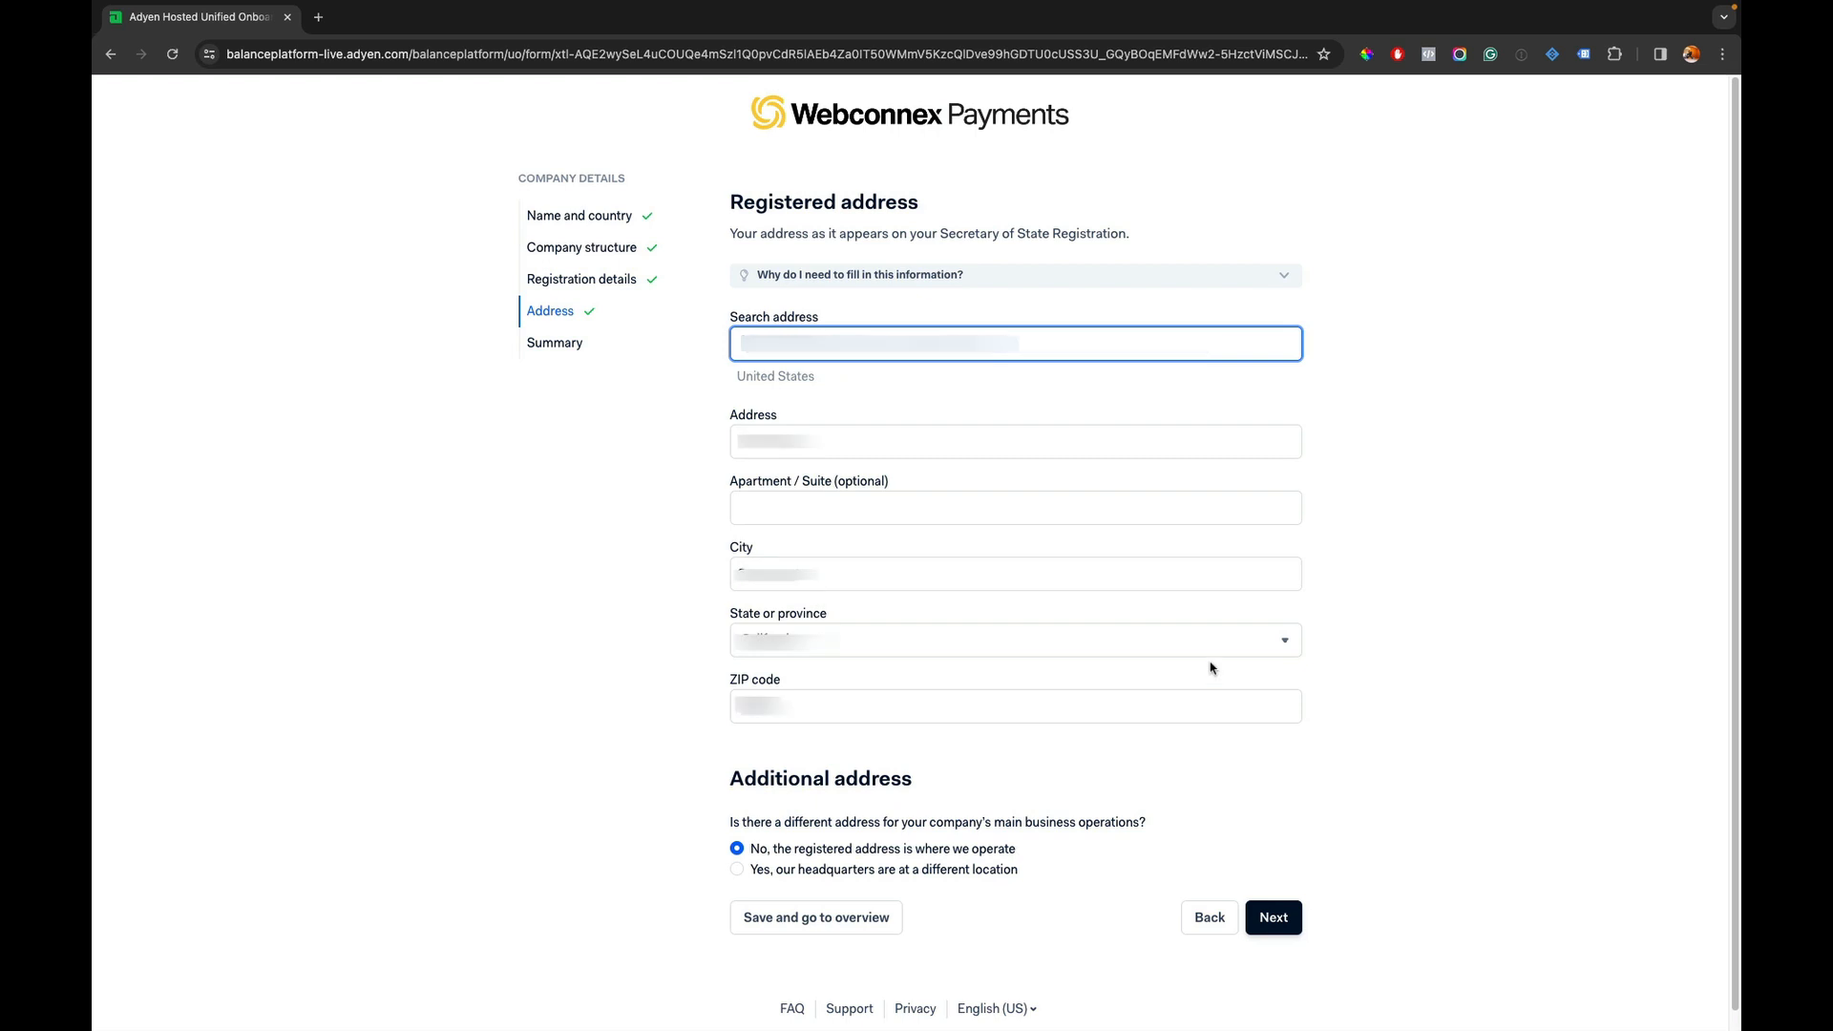
pyautogui.click(1289, 911)
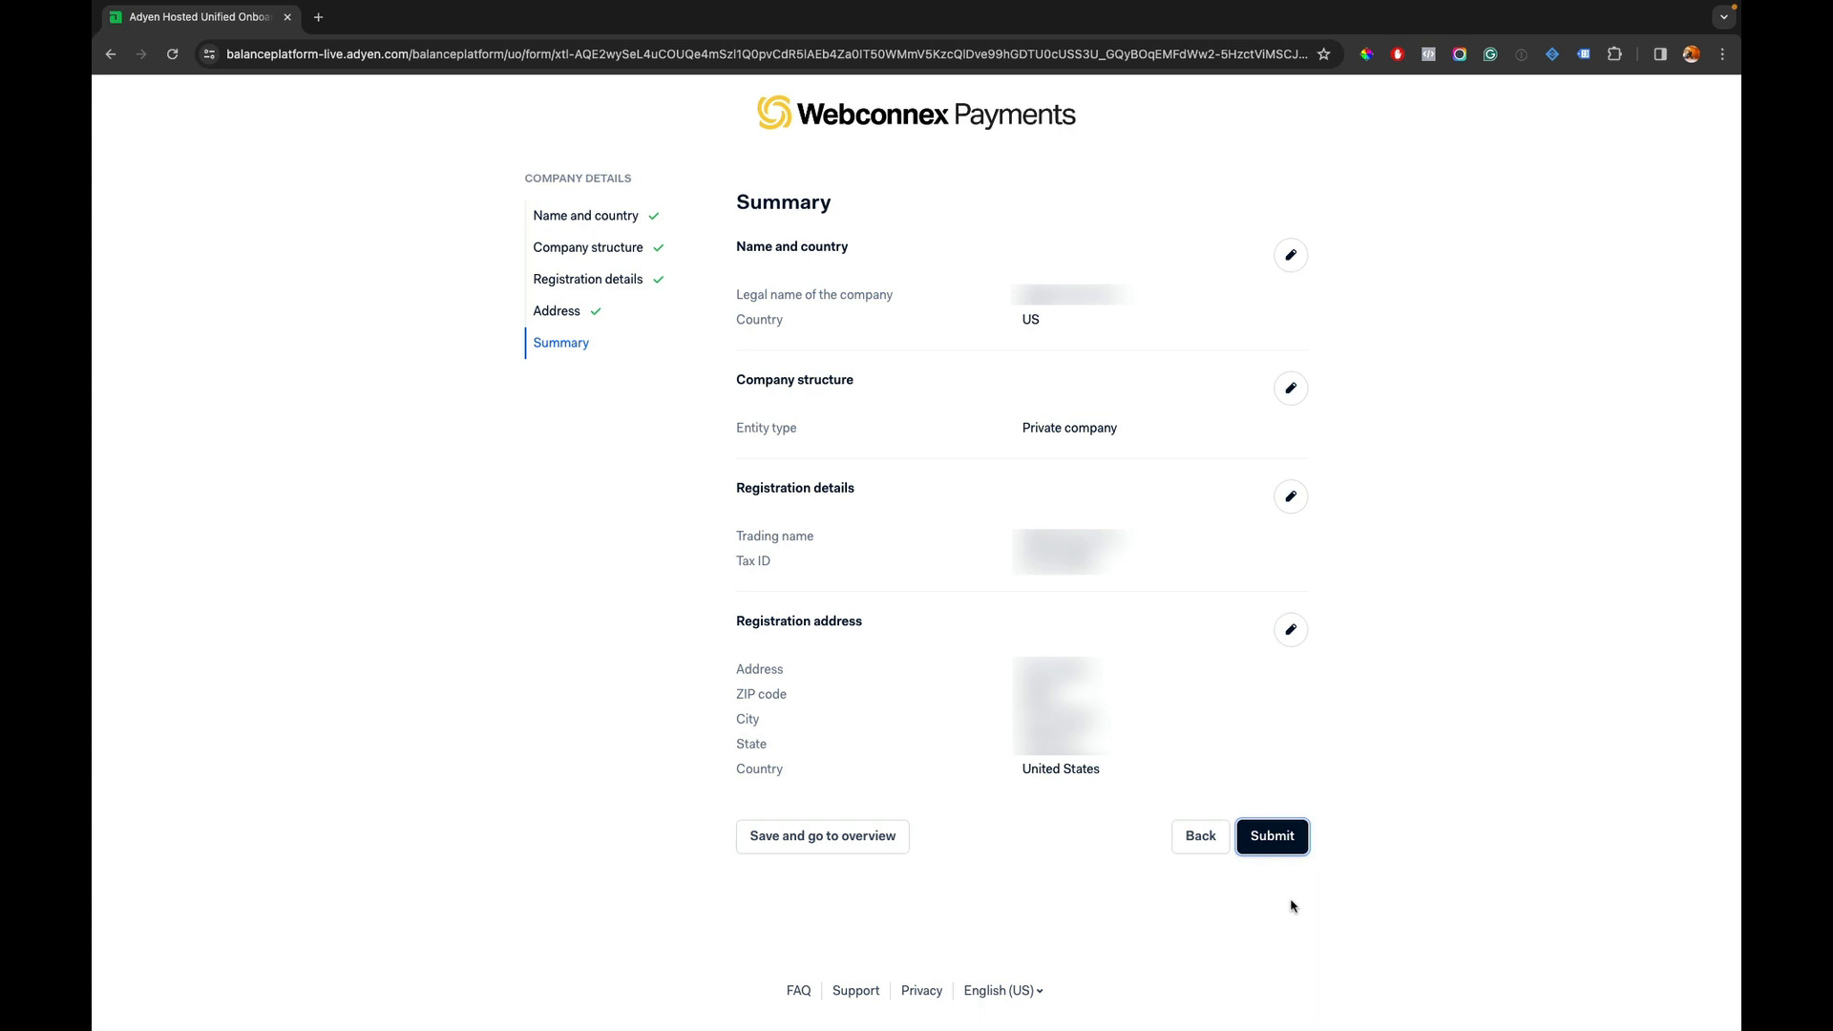
pyautogui.click(1279, 844)
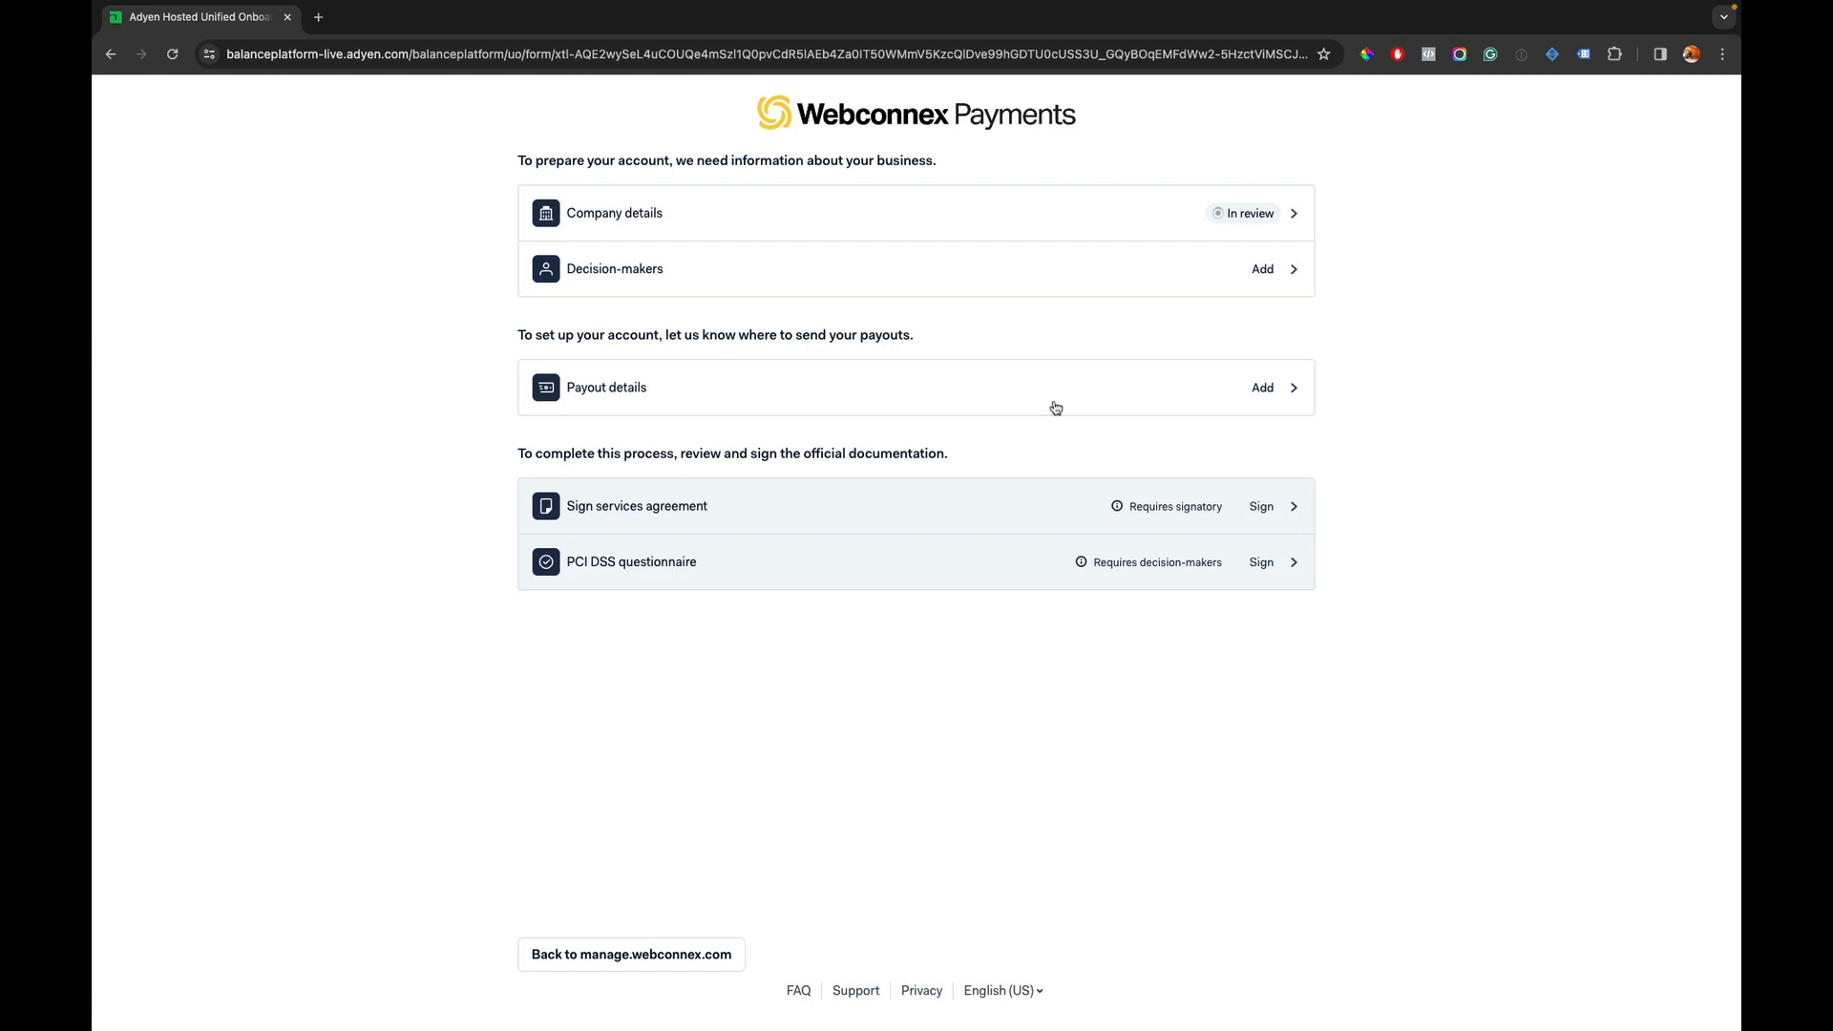
# Add a decision-maker as Controlling person and Signatory, filling in the name, date of birth, last four SSN digits, email, phone number and job title
pyautogui.click(978, 292)
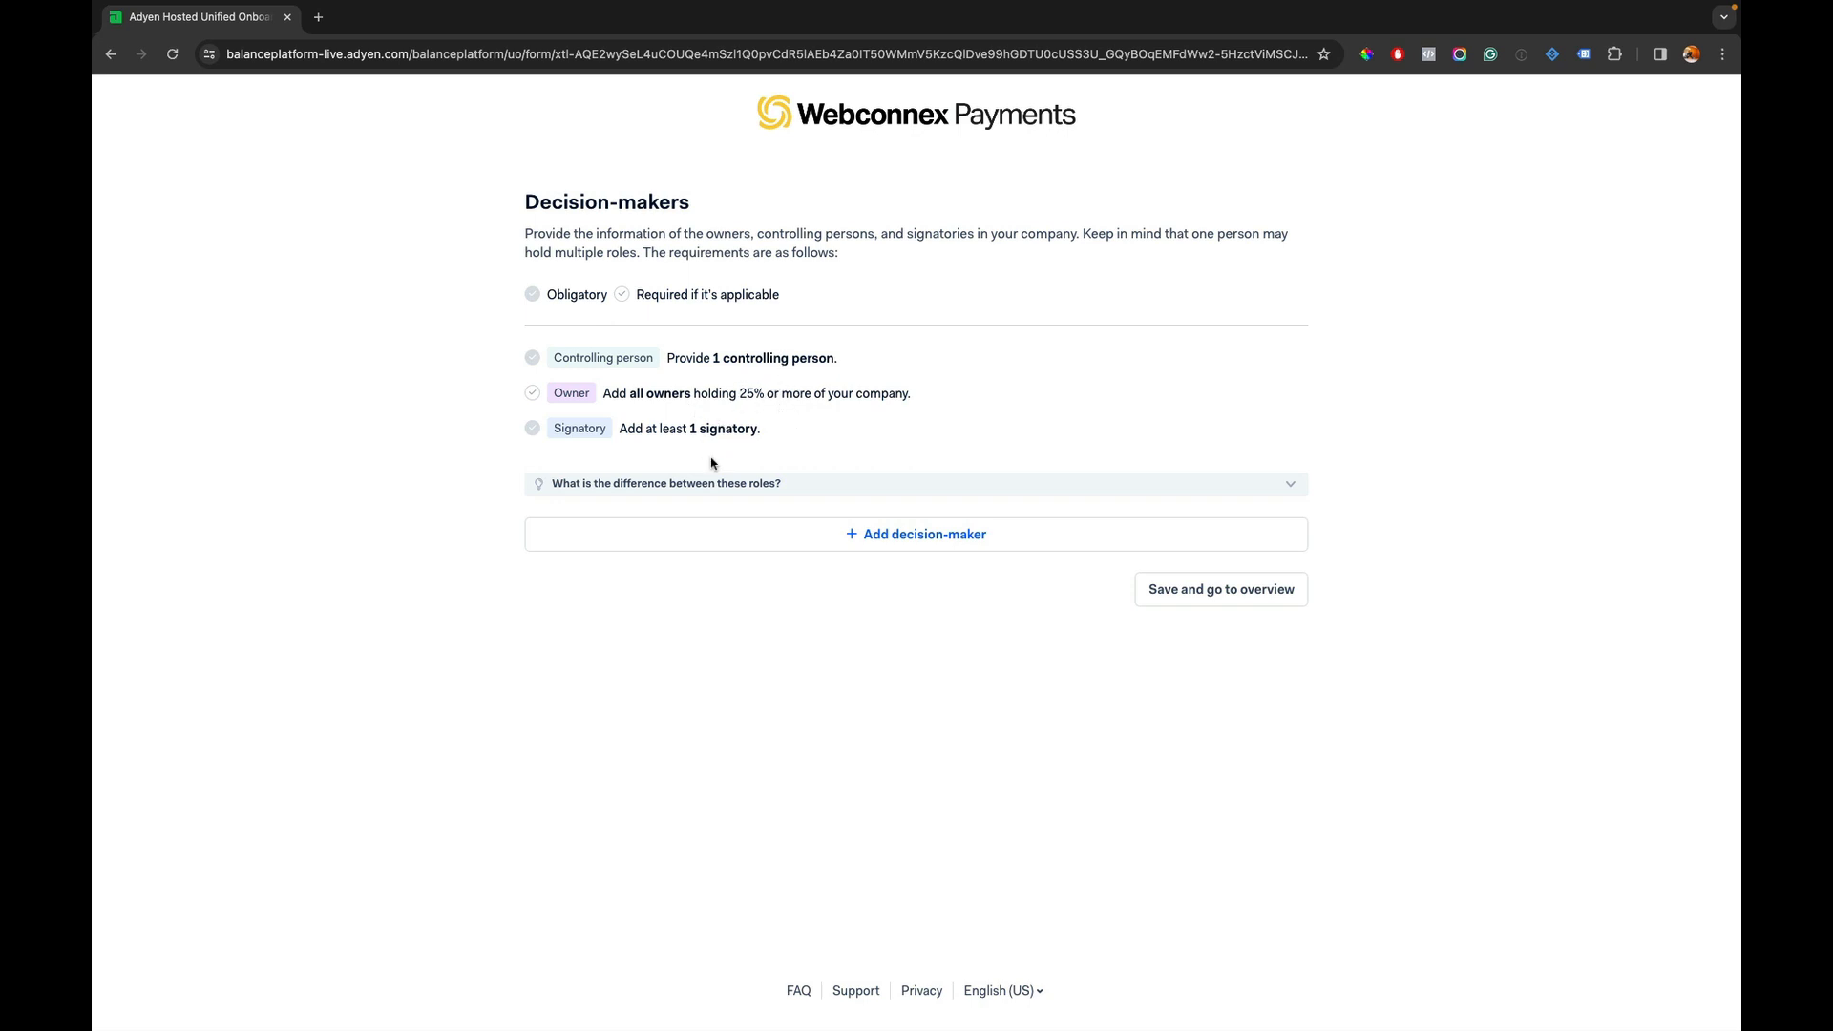
pyautogui.click(862, 533)
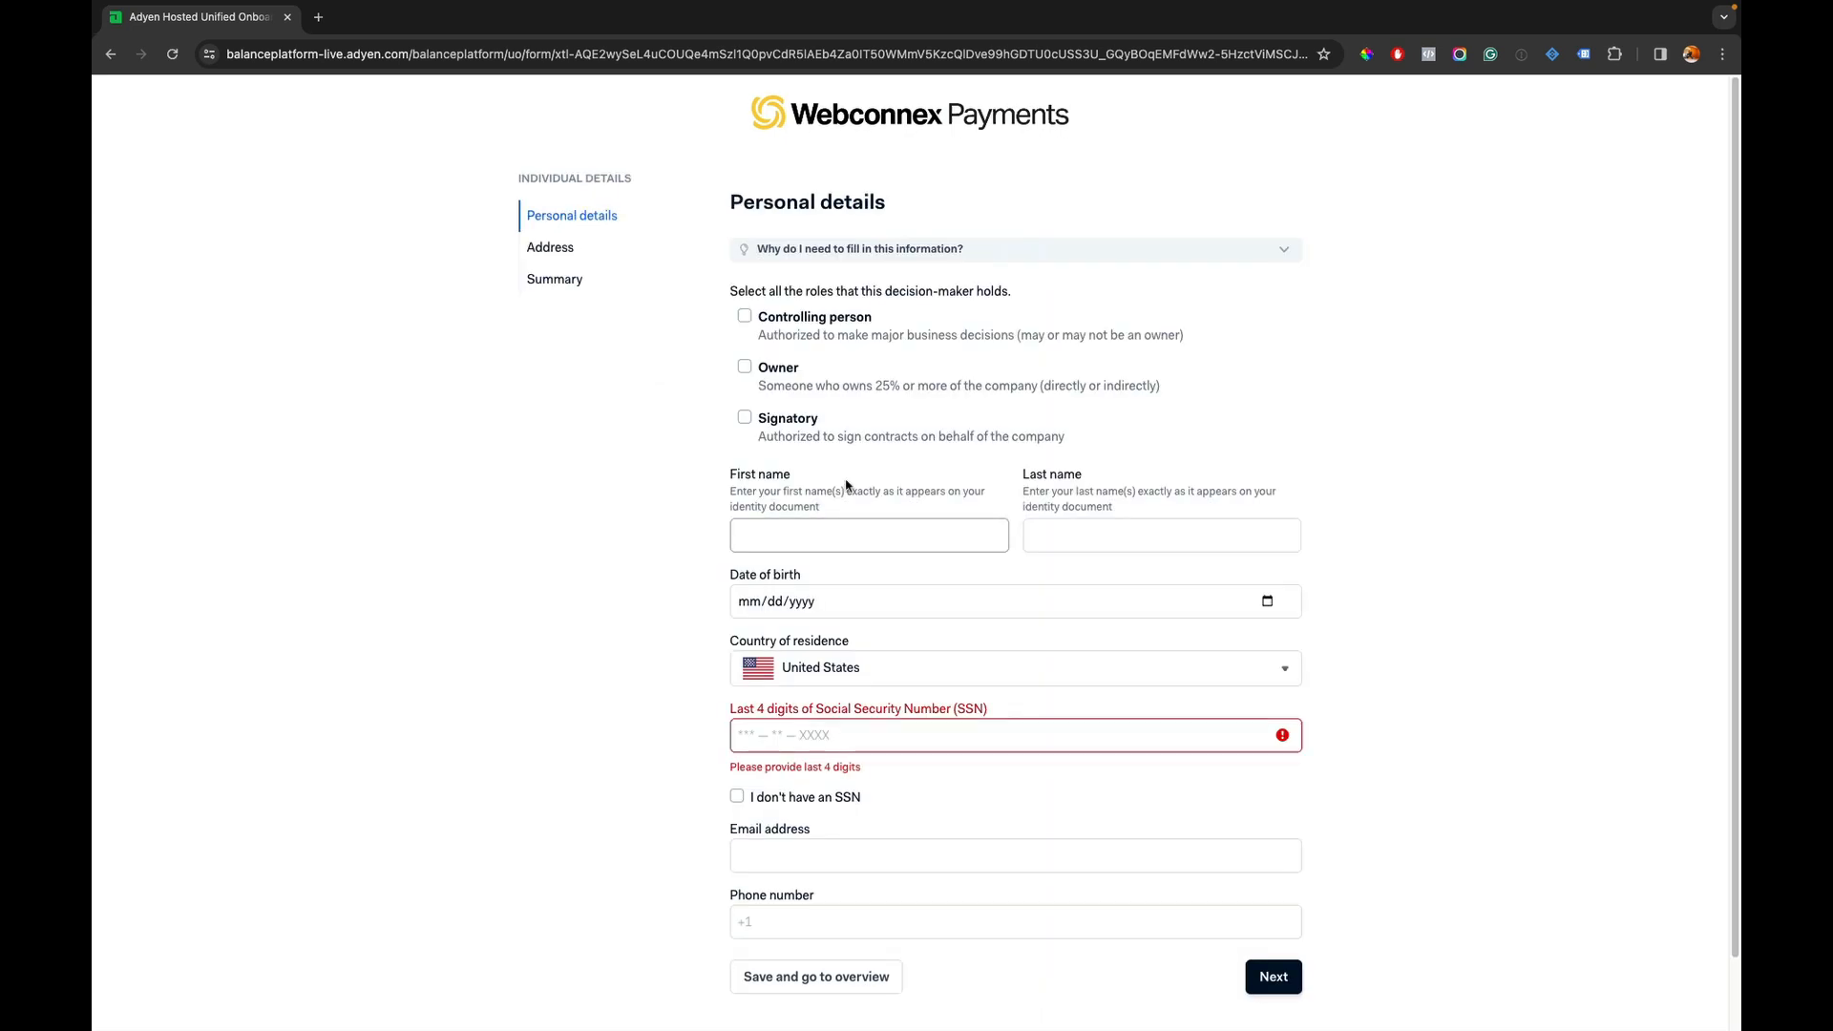
pyautogui.click(745, 318)
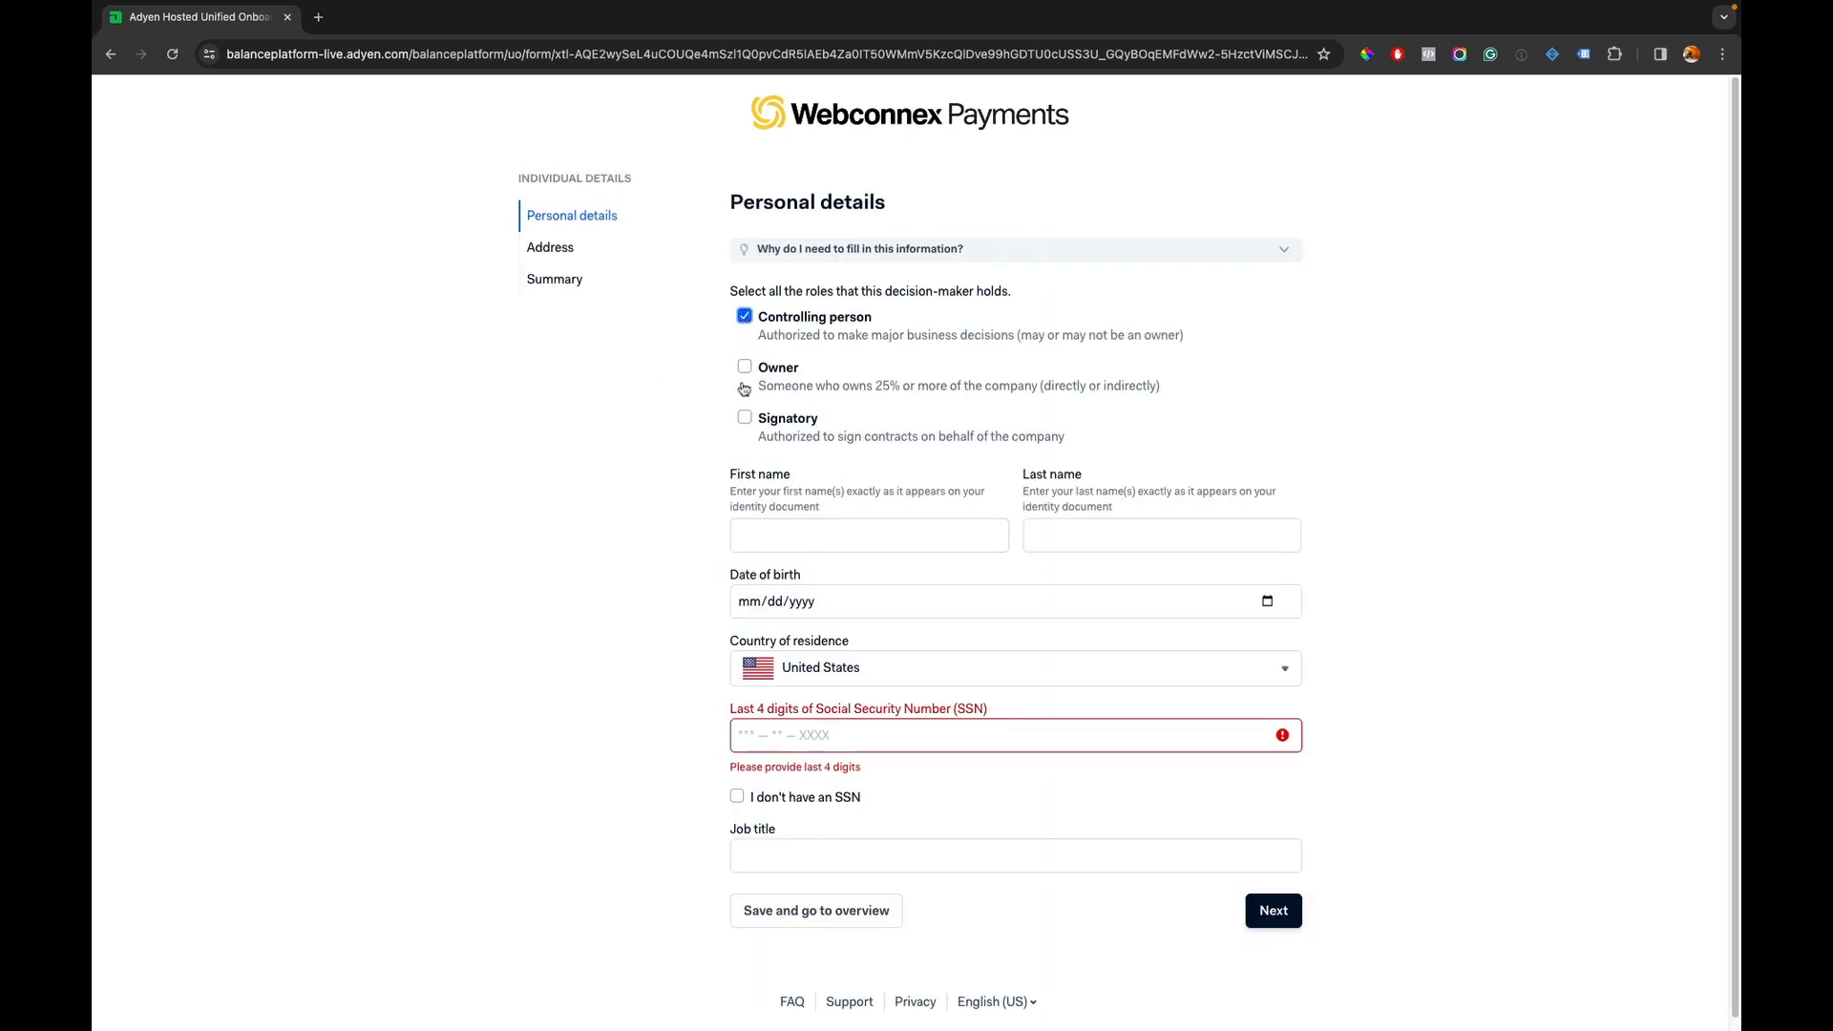
pyautogui.click(745, 418)
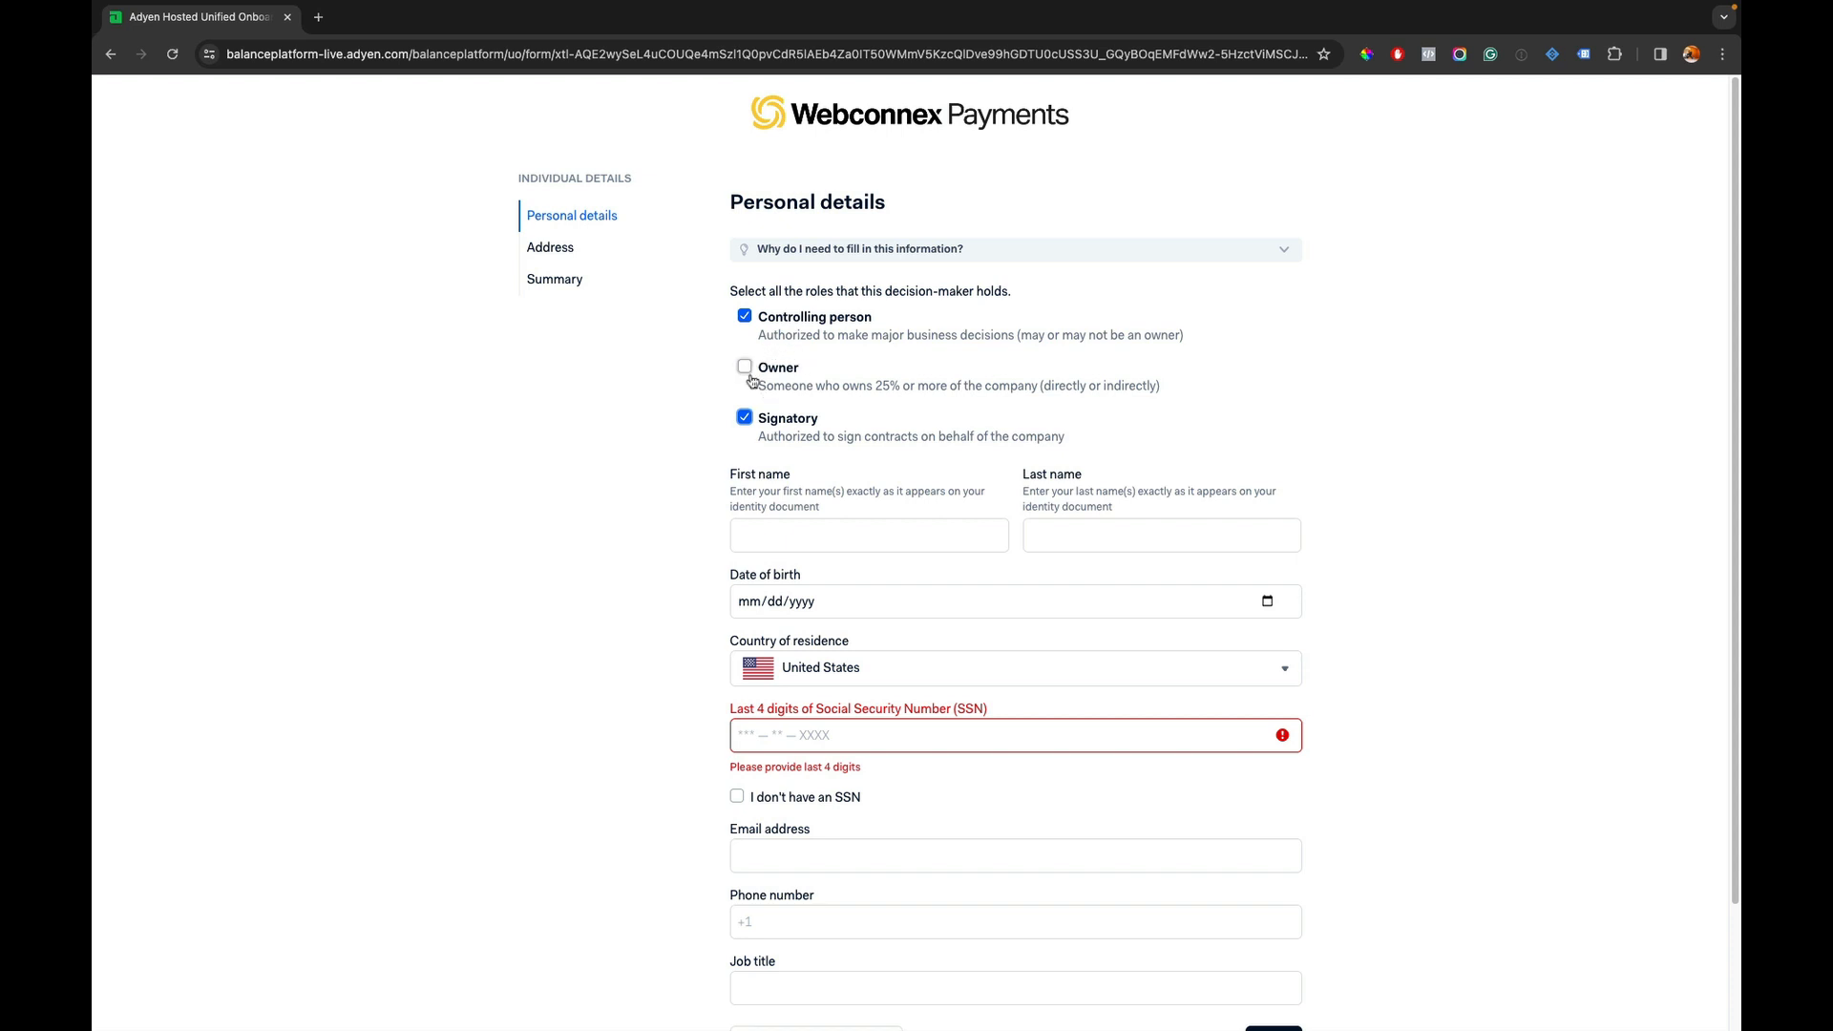
pyautogui.click(745, 531)
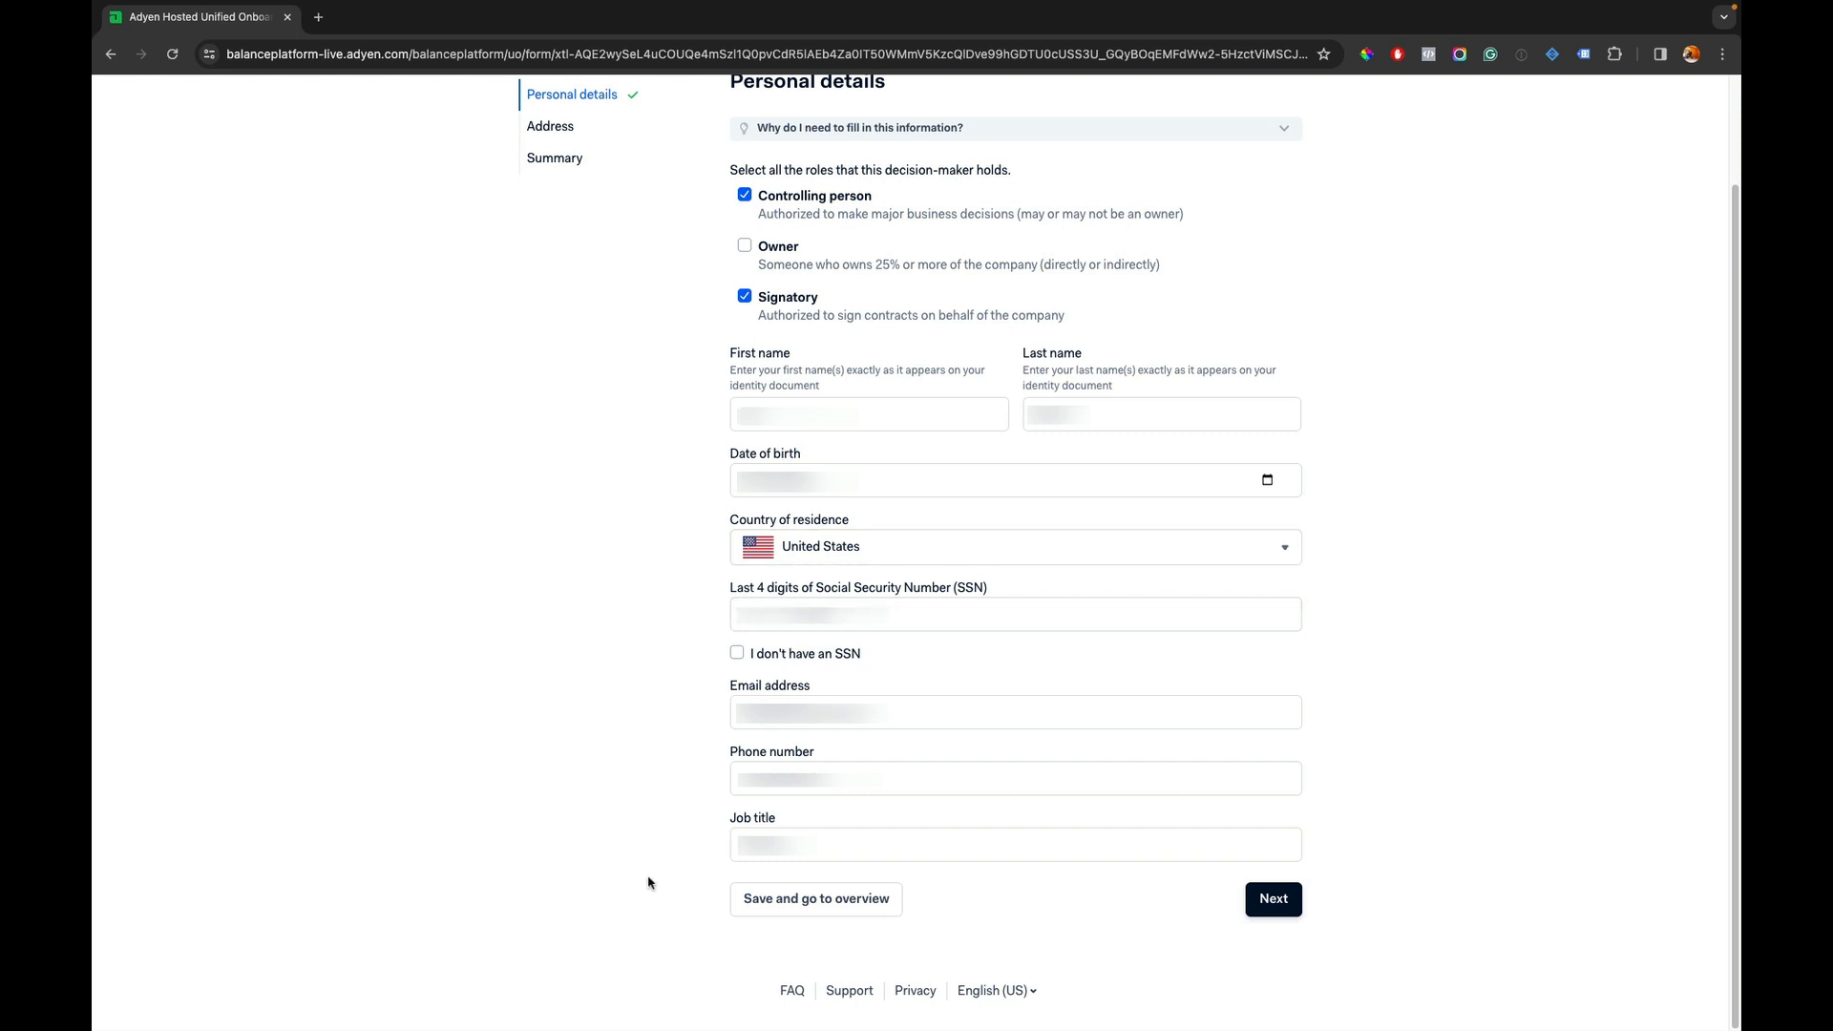
pyautogui.click(1271, 900)
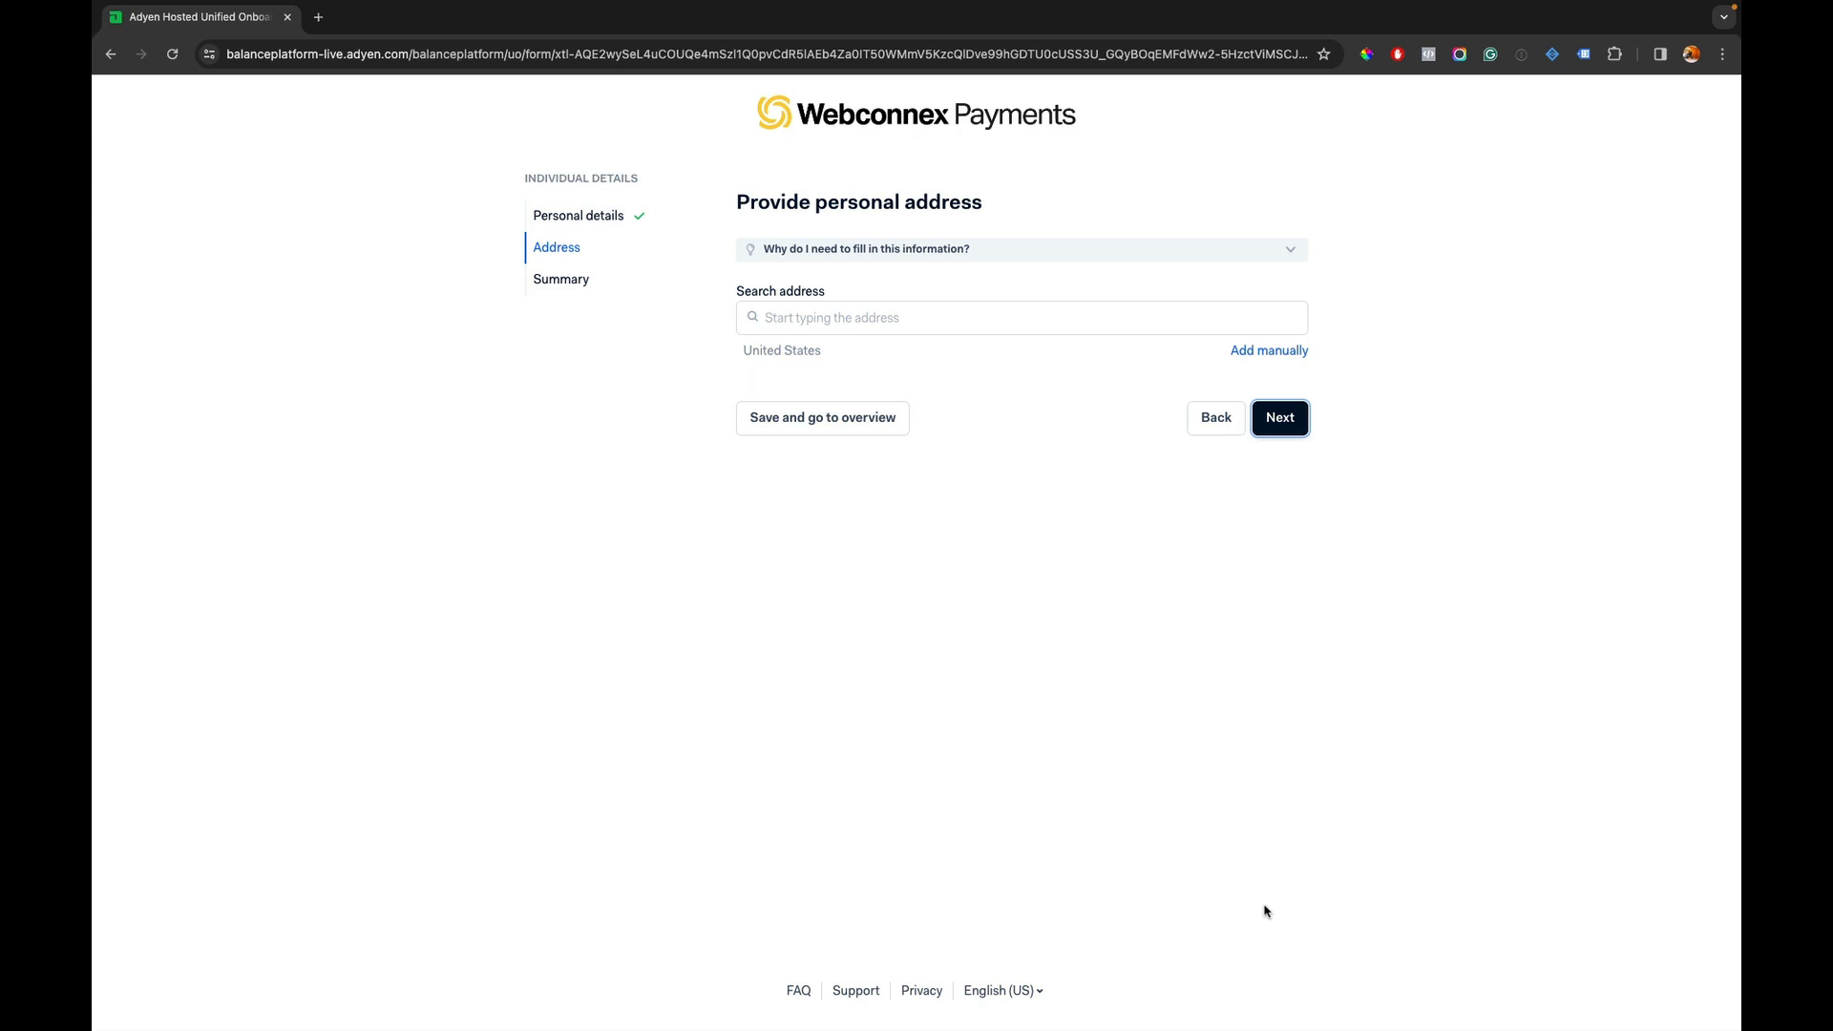
# Fill in the decision-maker's personal address, submit the individual details and return to the overview
pyautogui.click(954, 318)
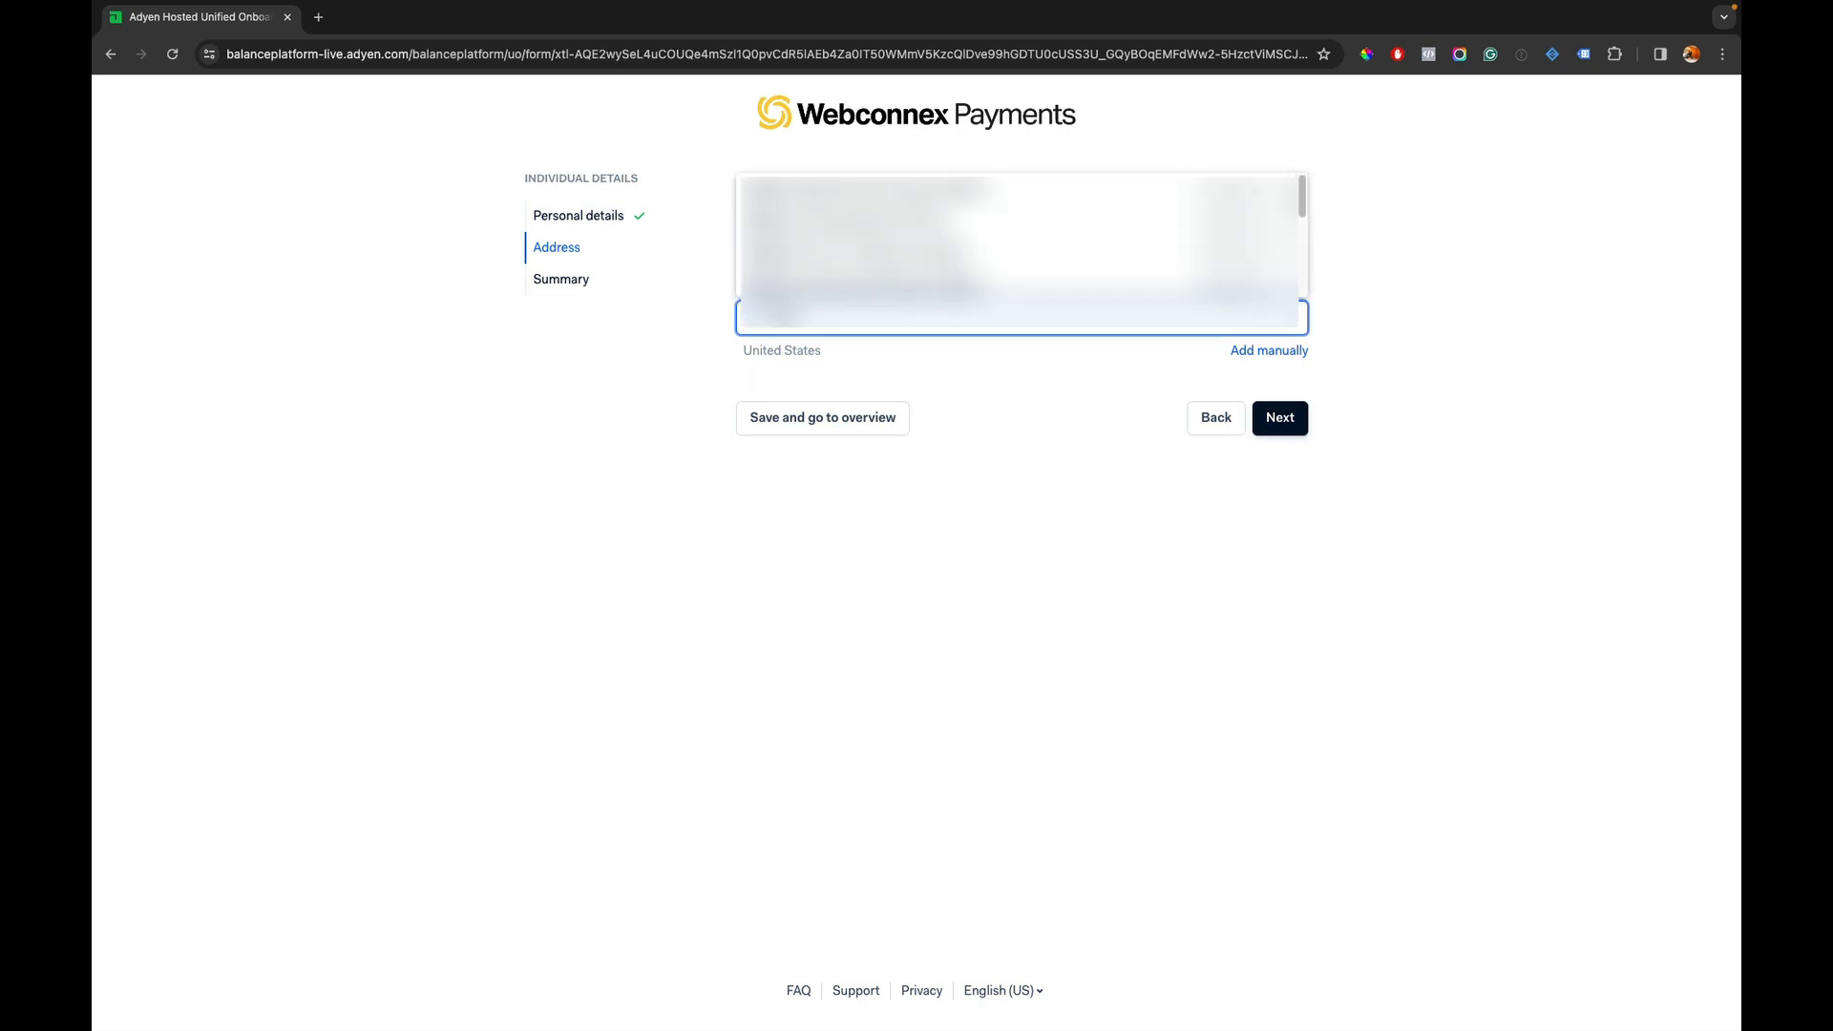
pyautogui.write('???')
pyautogui.press('Return')
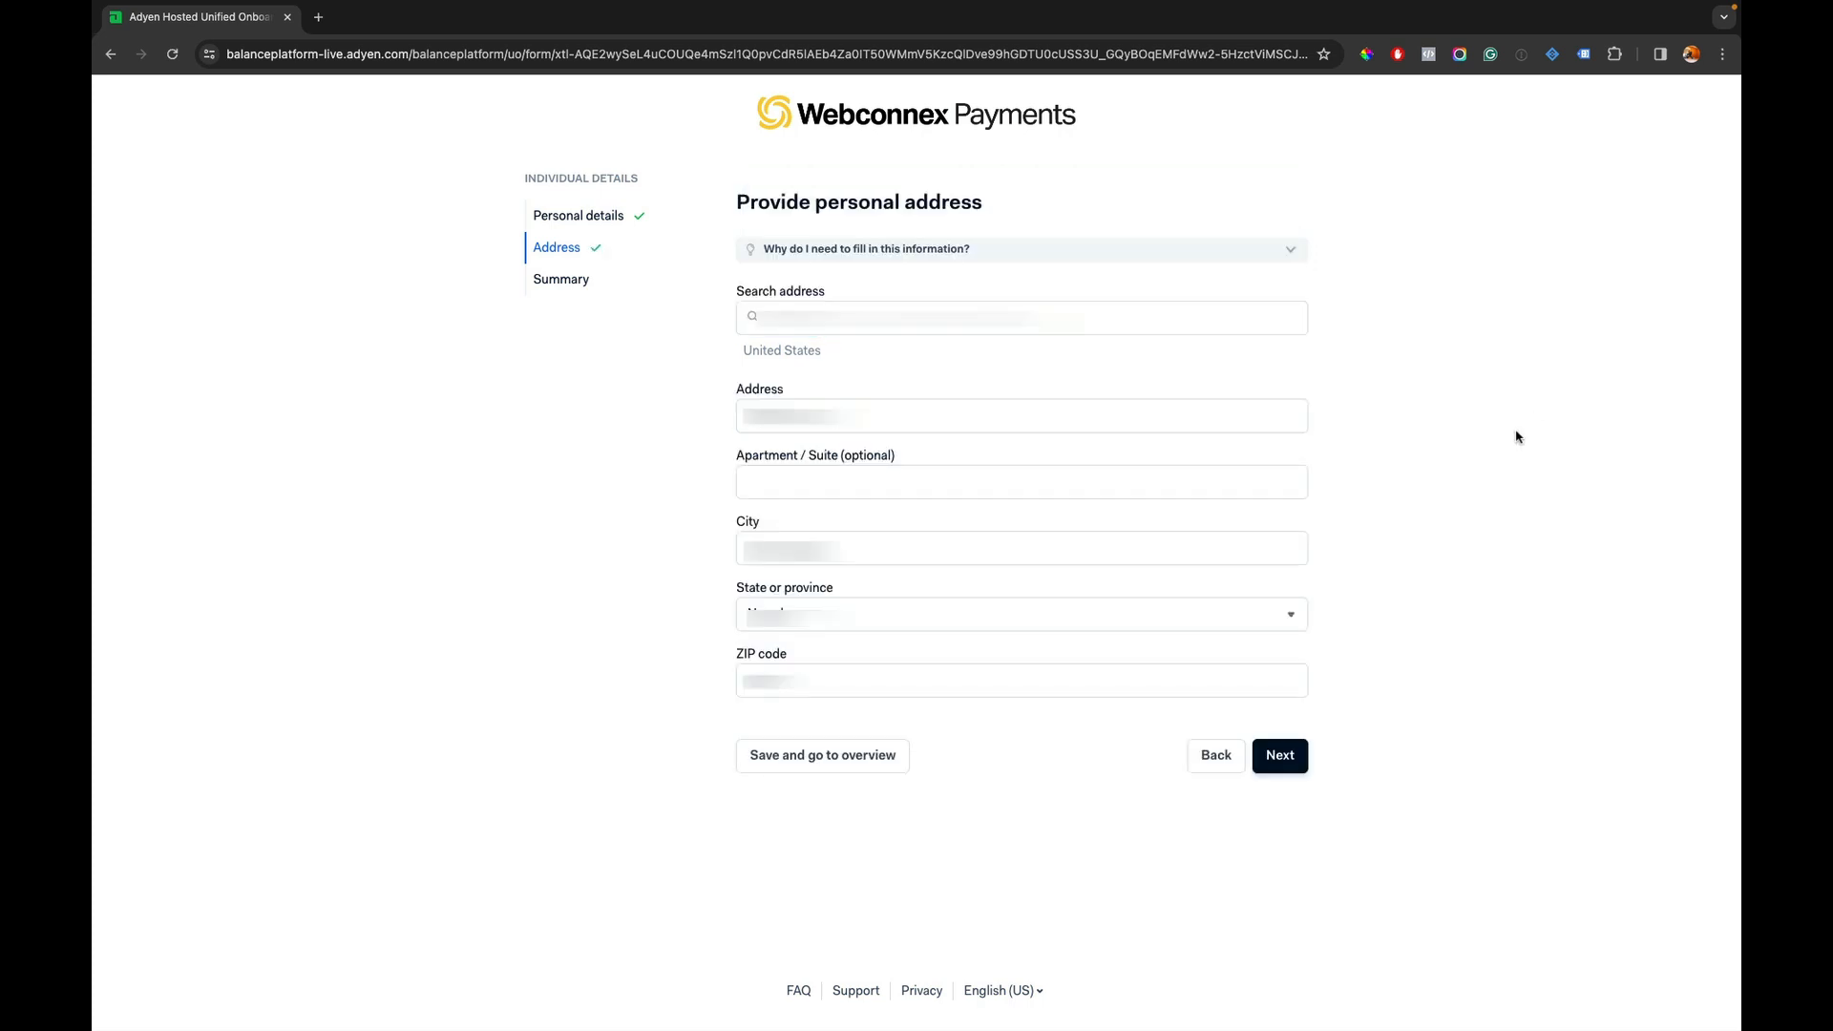
pyautogui.click(1279, 756)
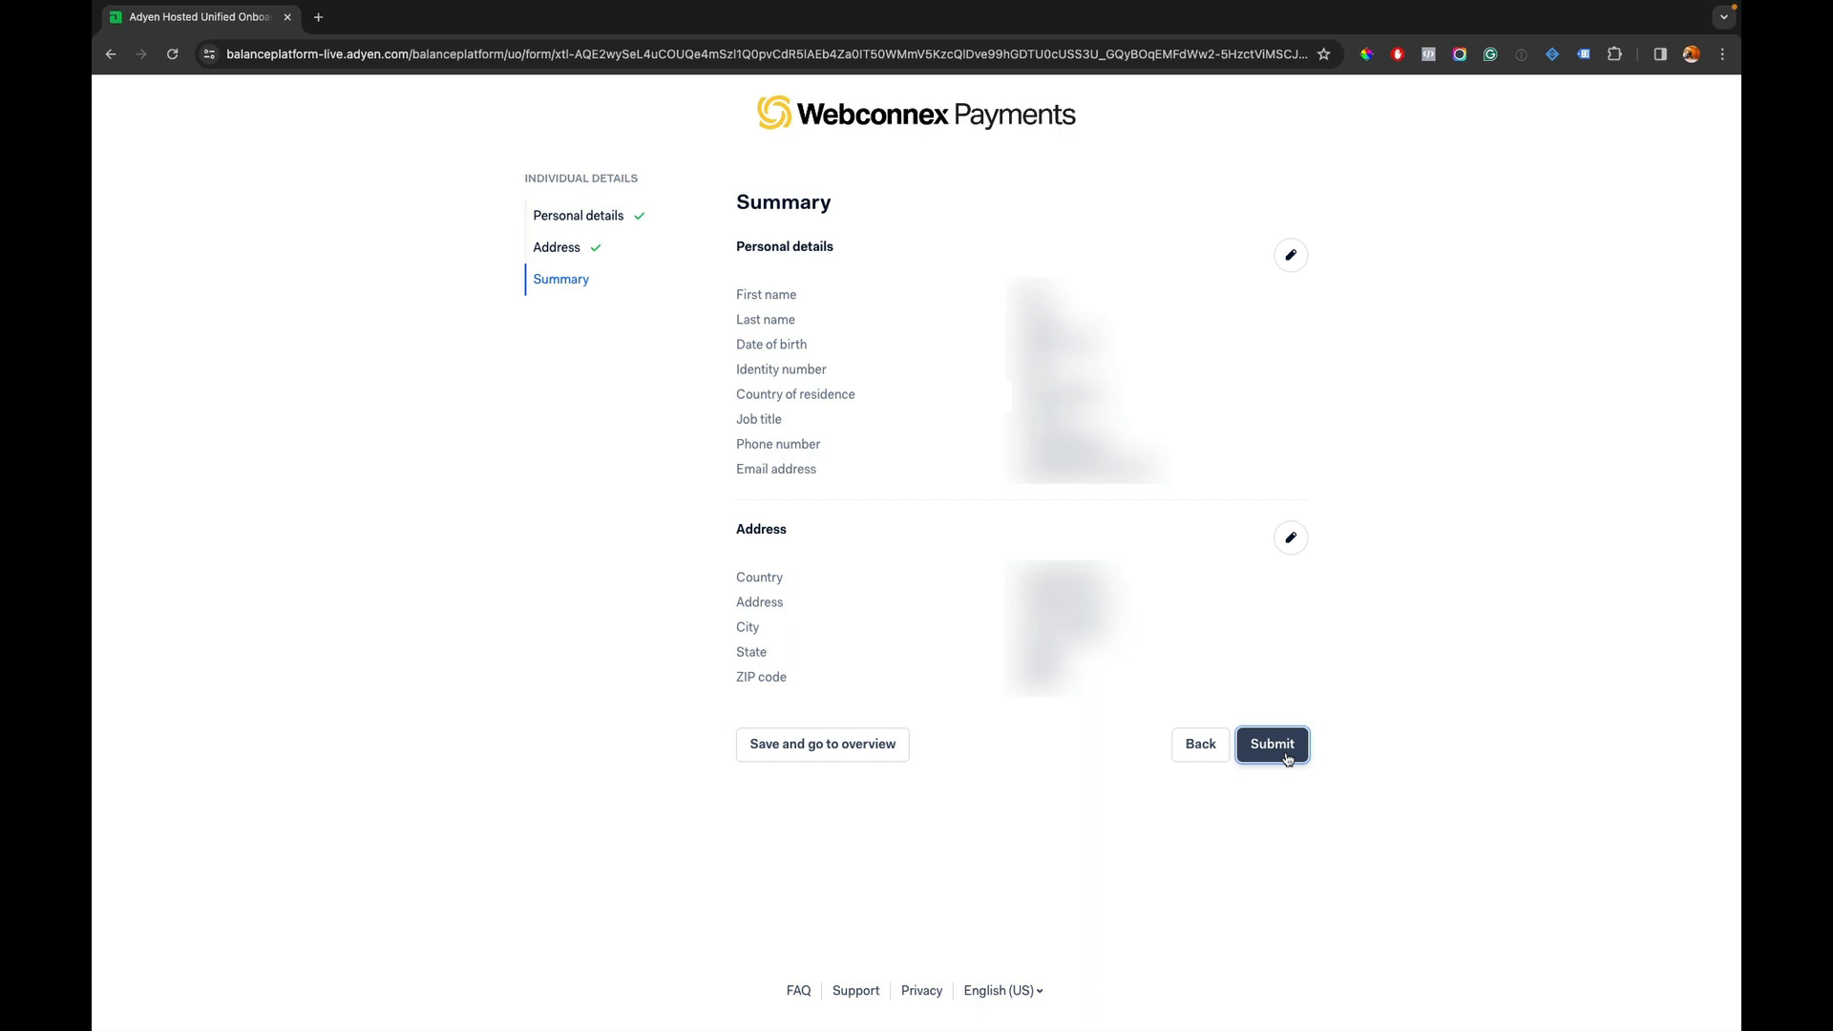
pyautogui.click(1287, 759)
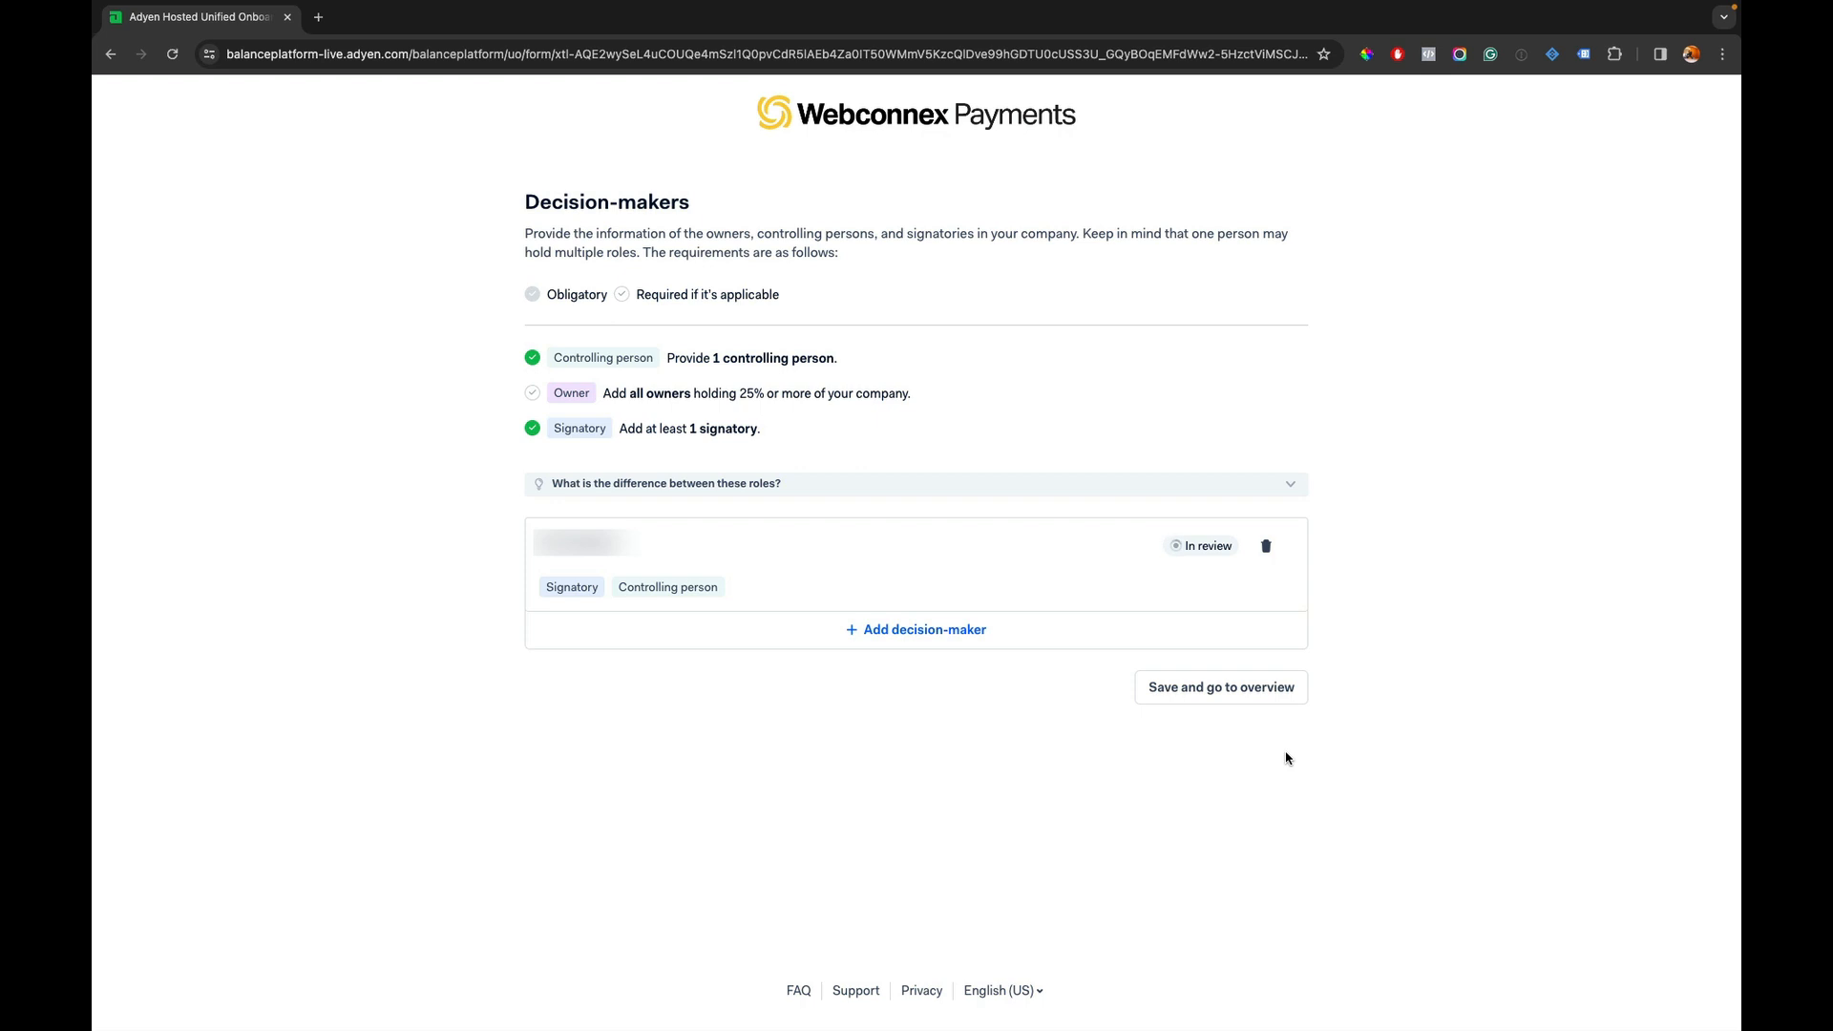
pyautogui.click(1267, 697)
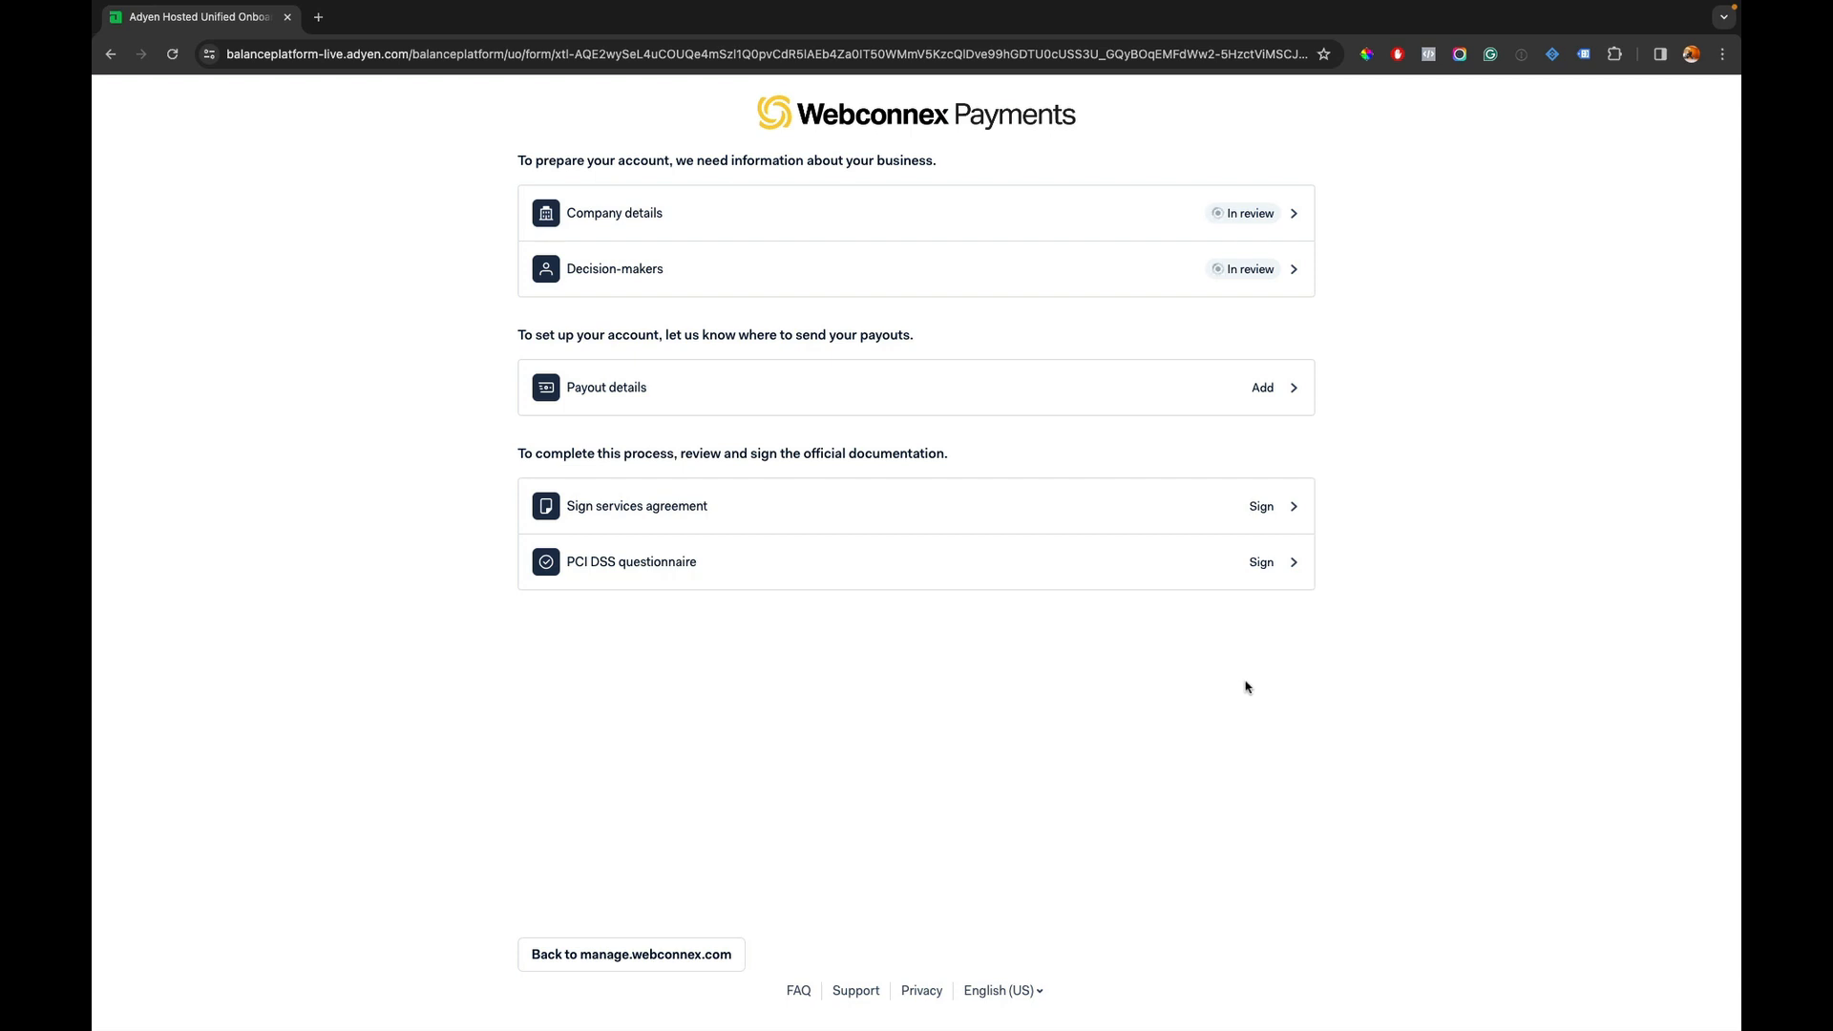
# In the payout details, choose instant verification of the bank account via mobile bank app or bank website
pyautogui.click(1001, 401)
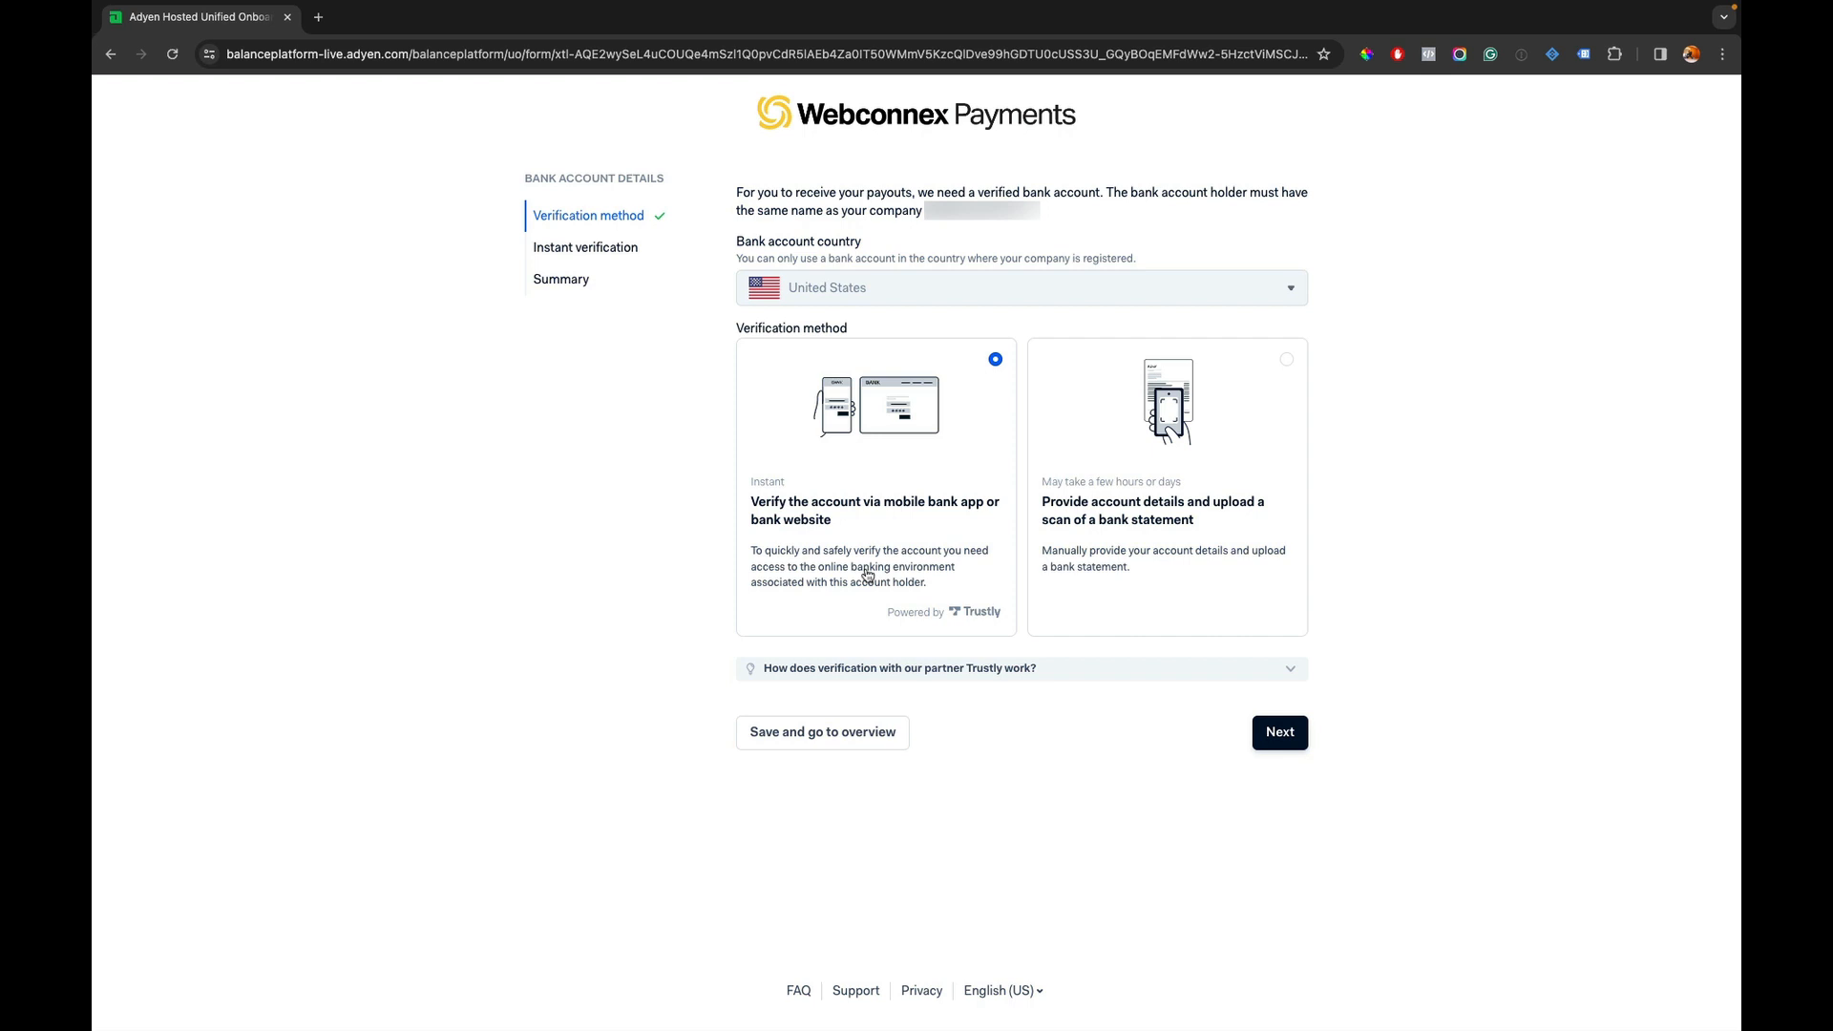
pyautogui.click(1192, 391)
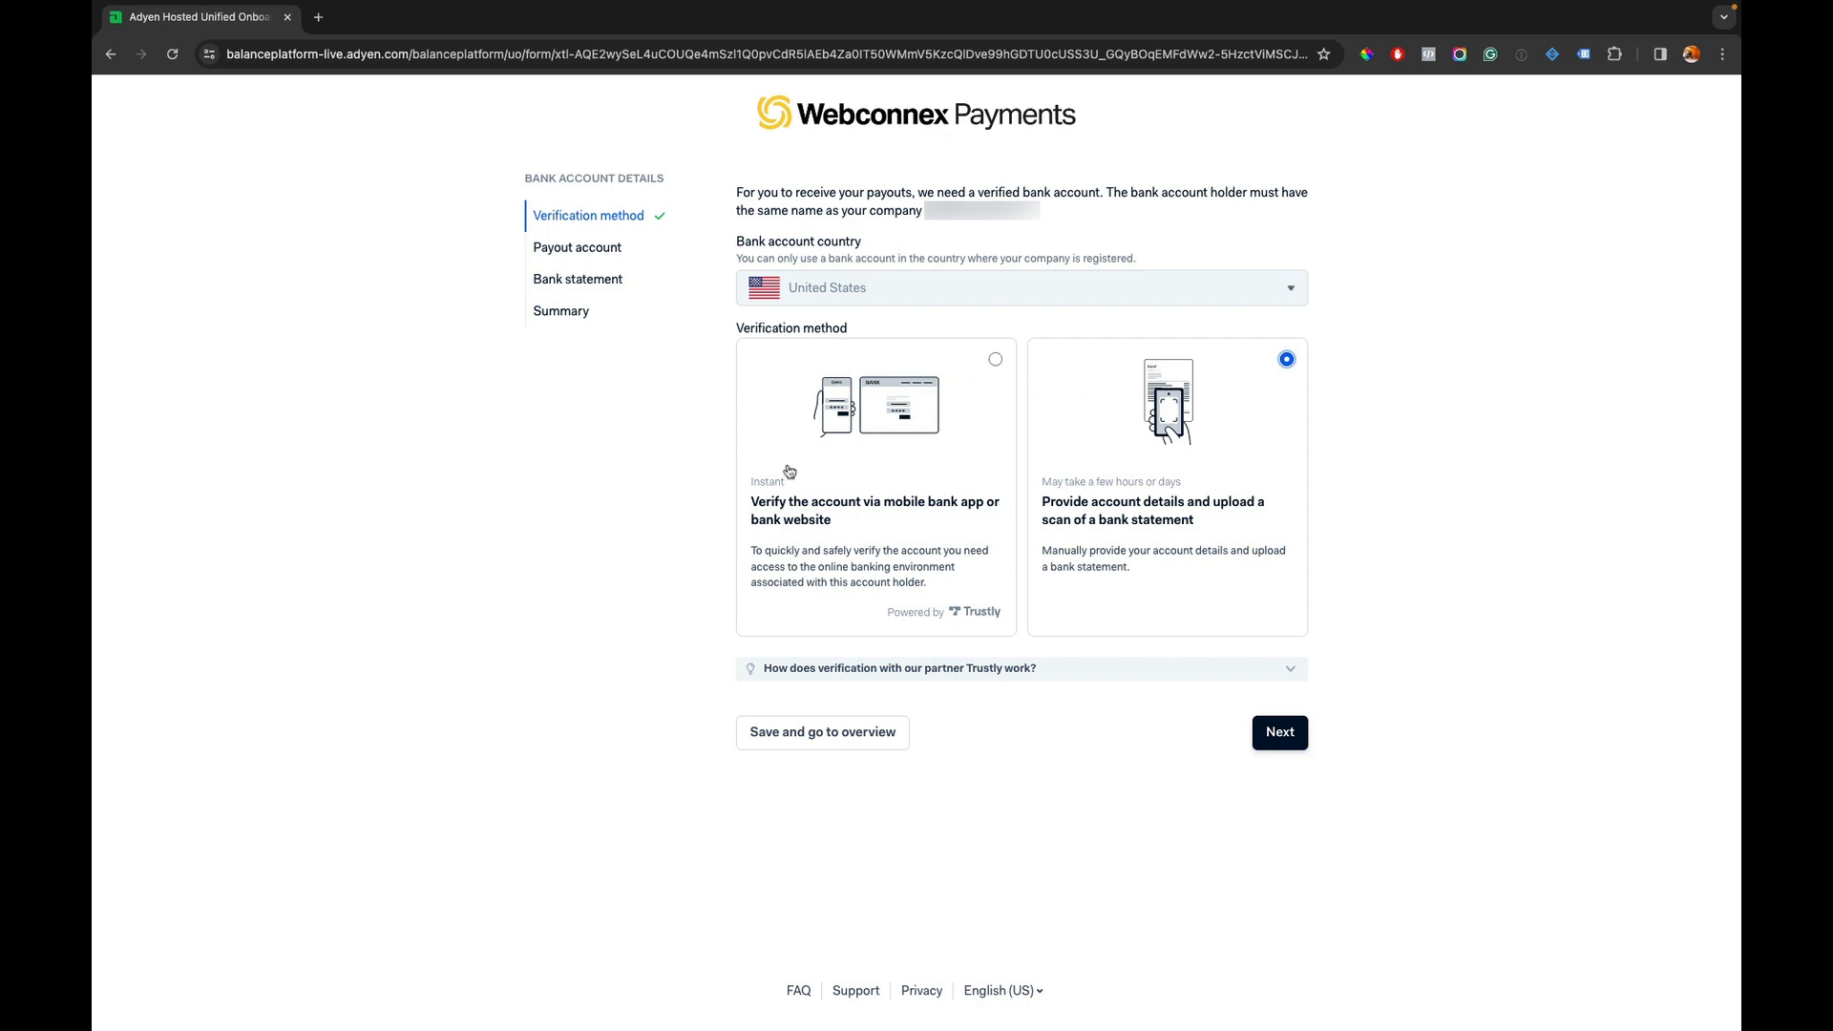
pyautogui.click(828, 480)
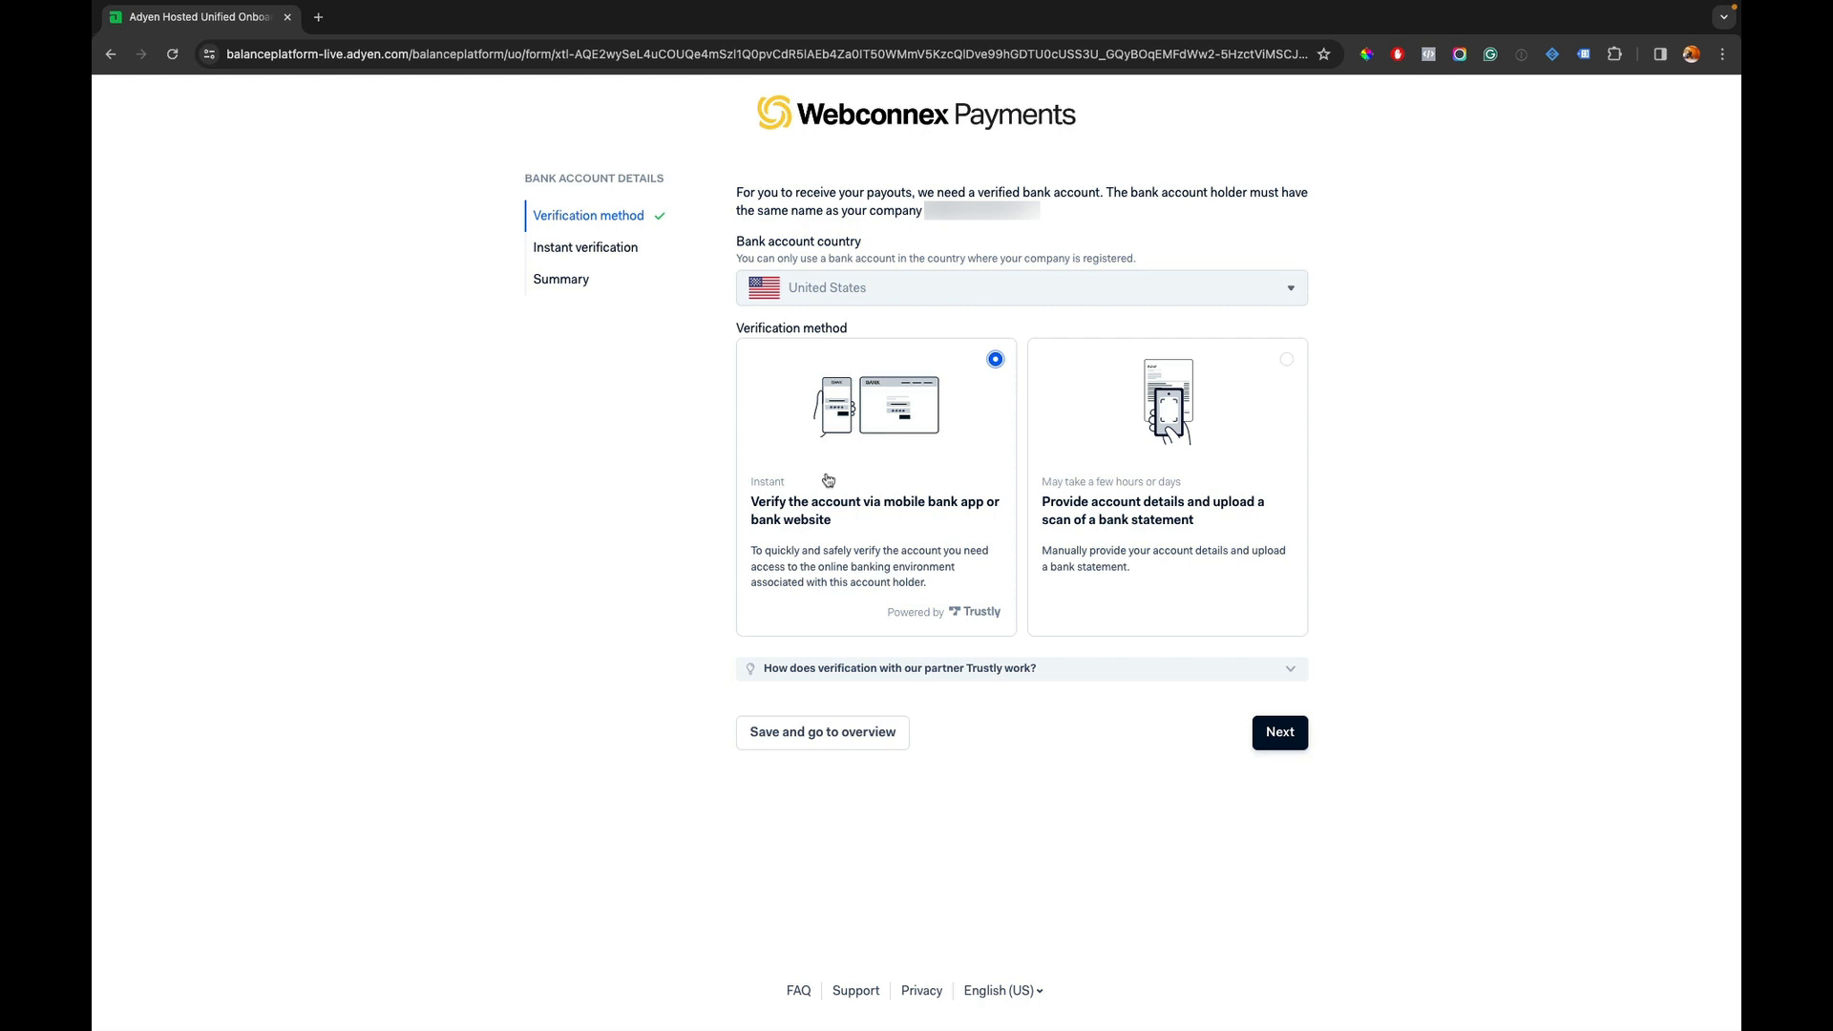
pyautogui.click(1277, 735)
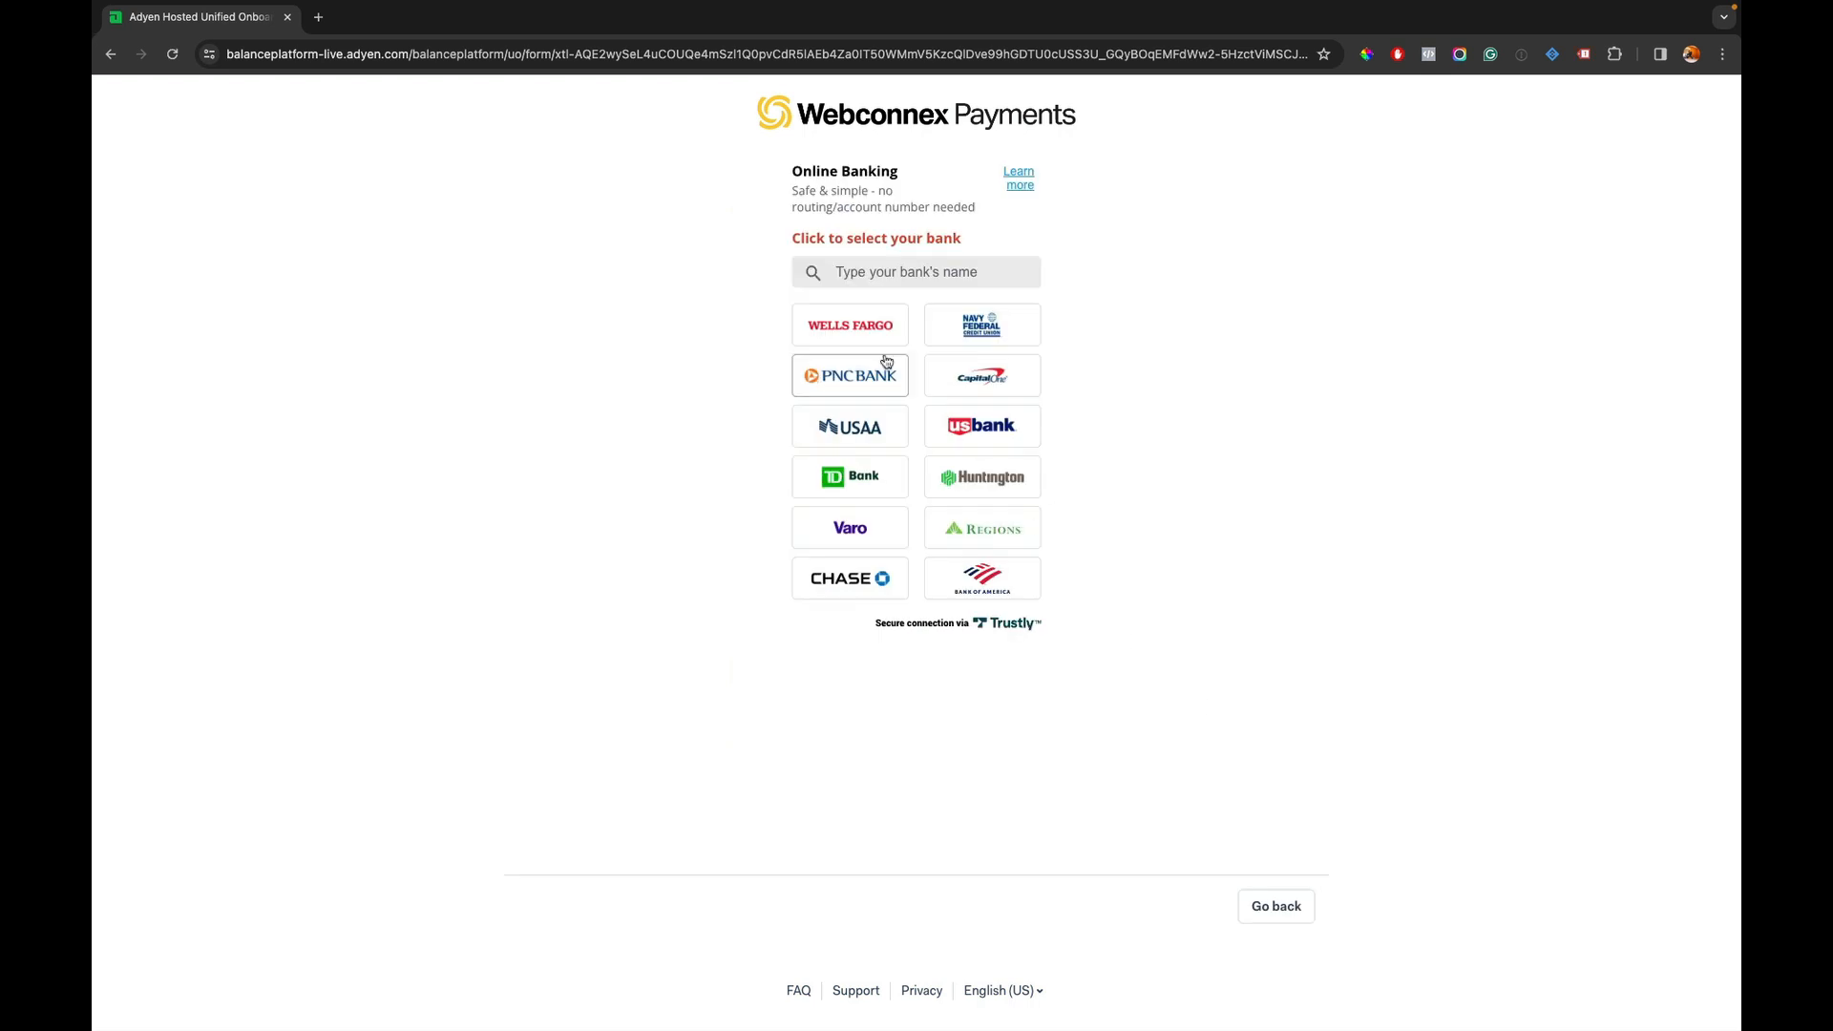
# Sign in to Wells Fargo with the bank username and password, and verify the chosen account for payouts
pyautogui.click(863, 340)
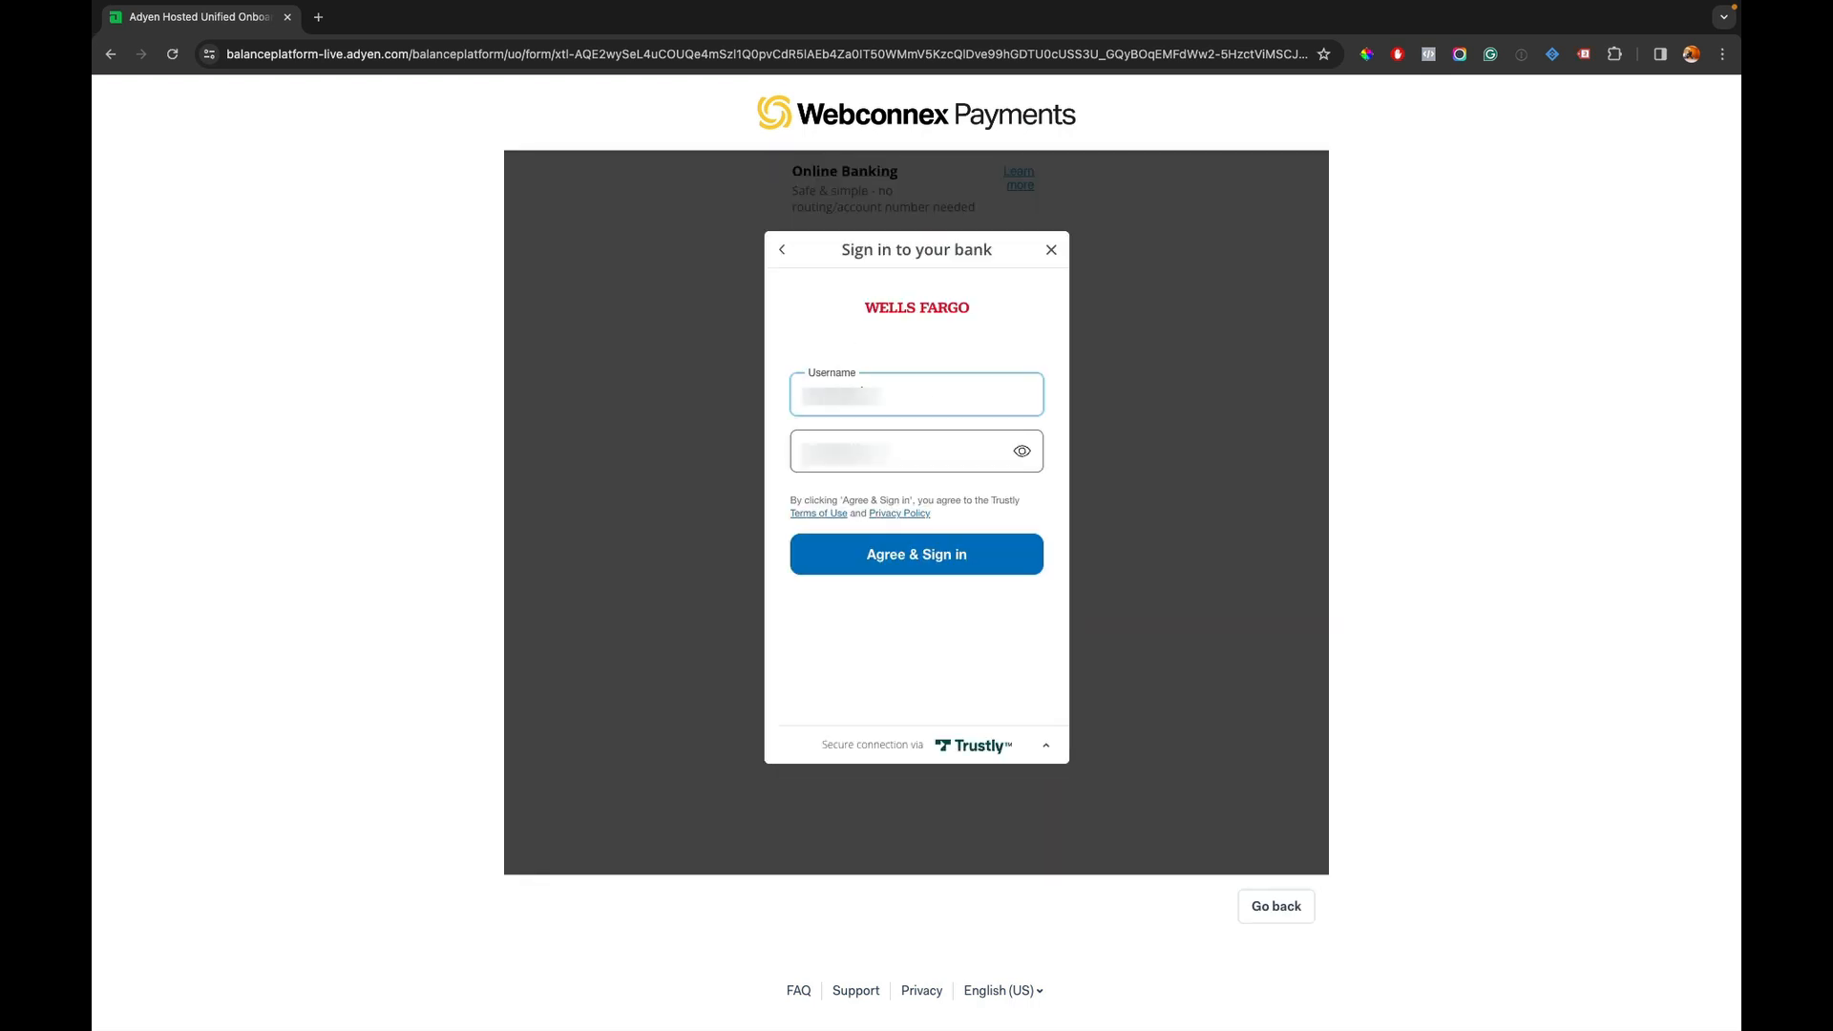
pyautogui.click(891, 549)
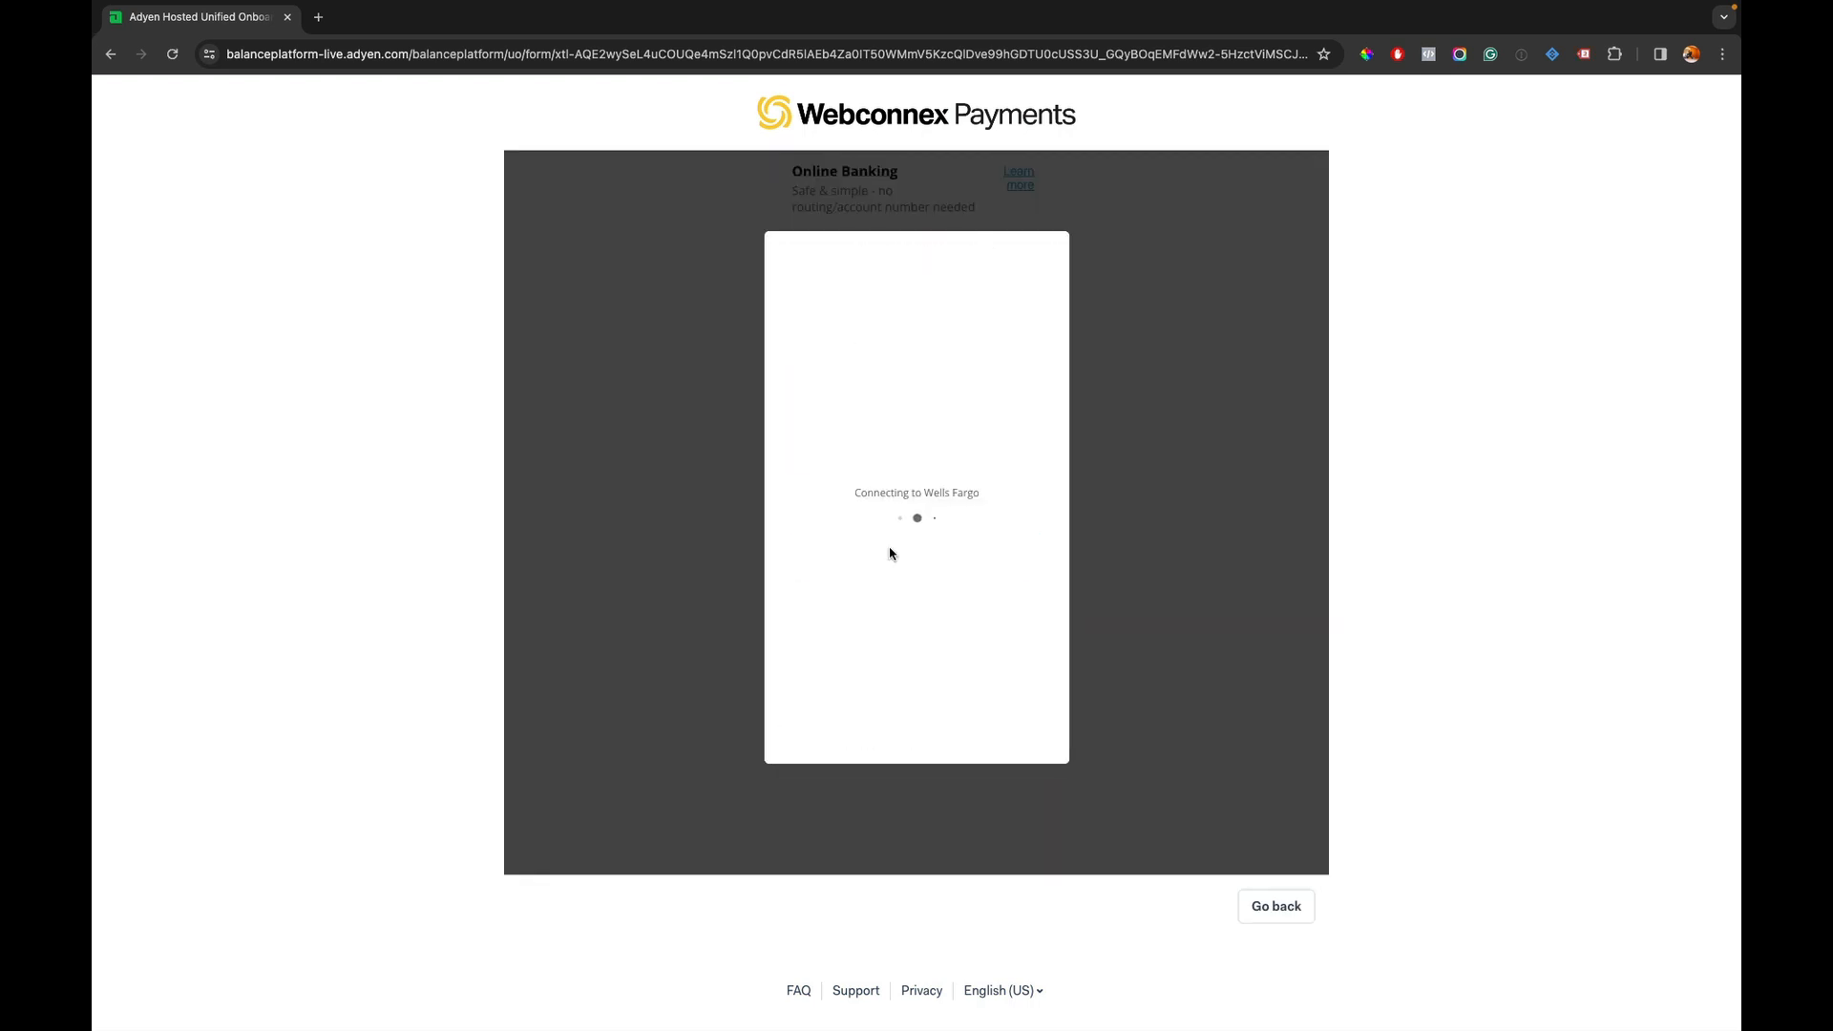
pyautogui.click(985, 453)
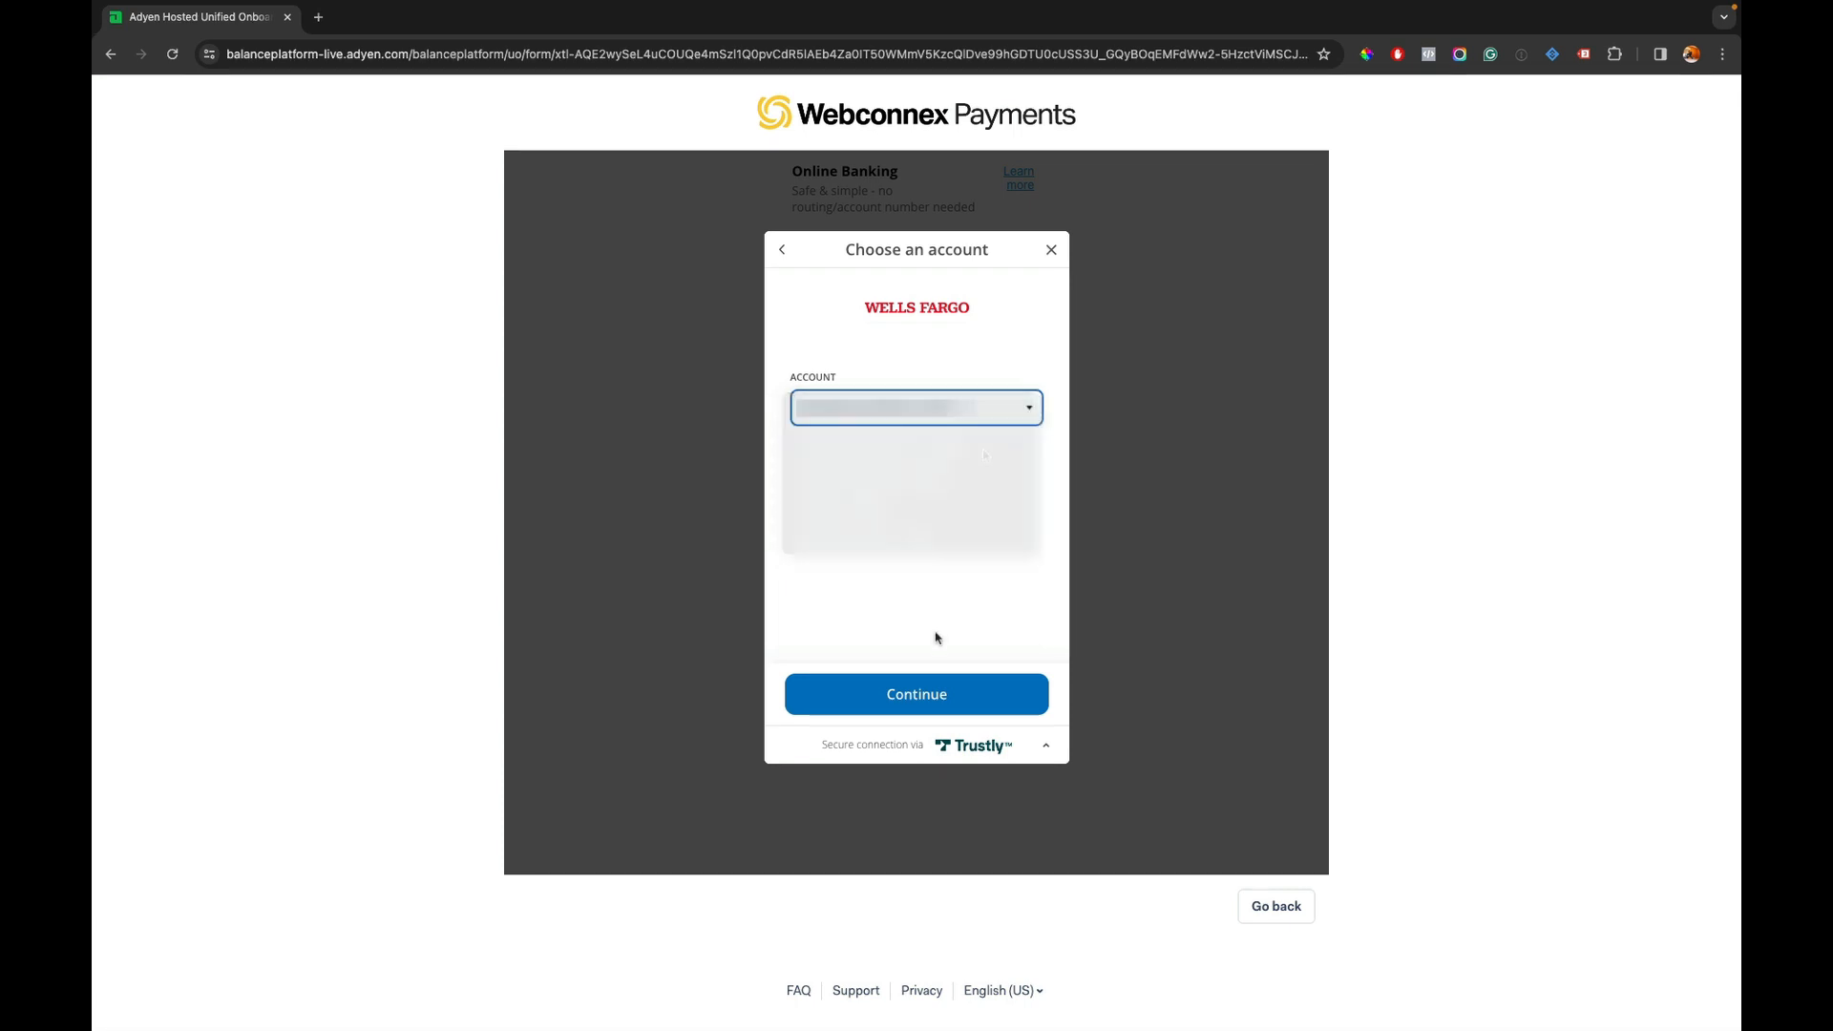
pyautogui.click(925, 704)
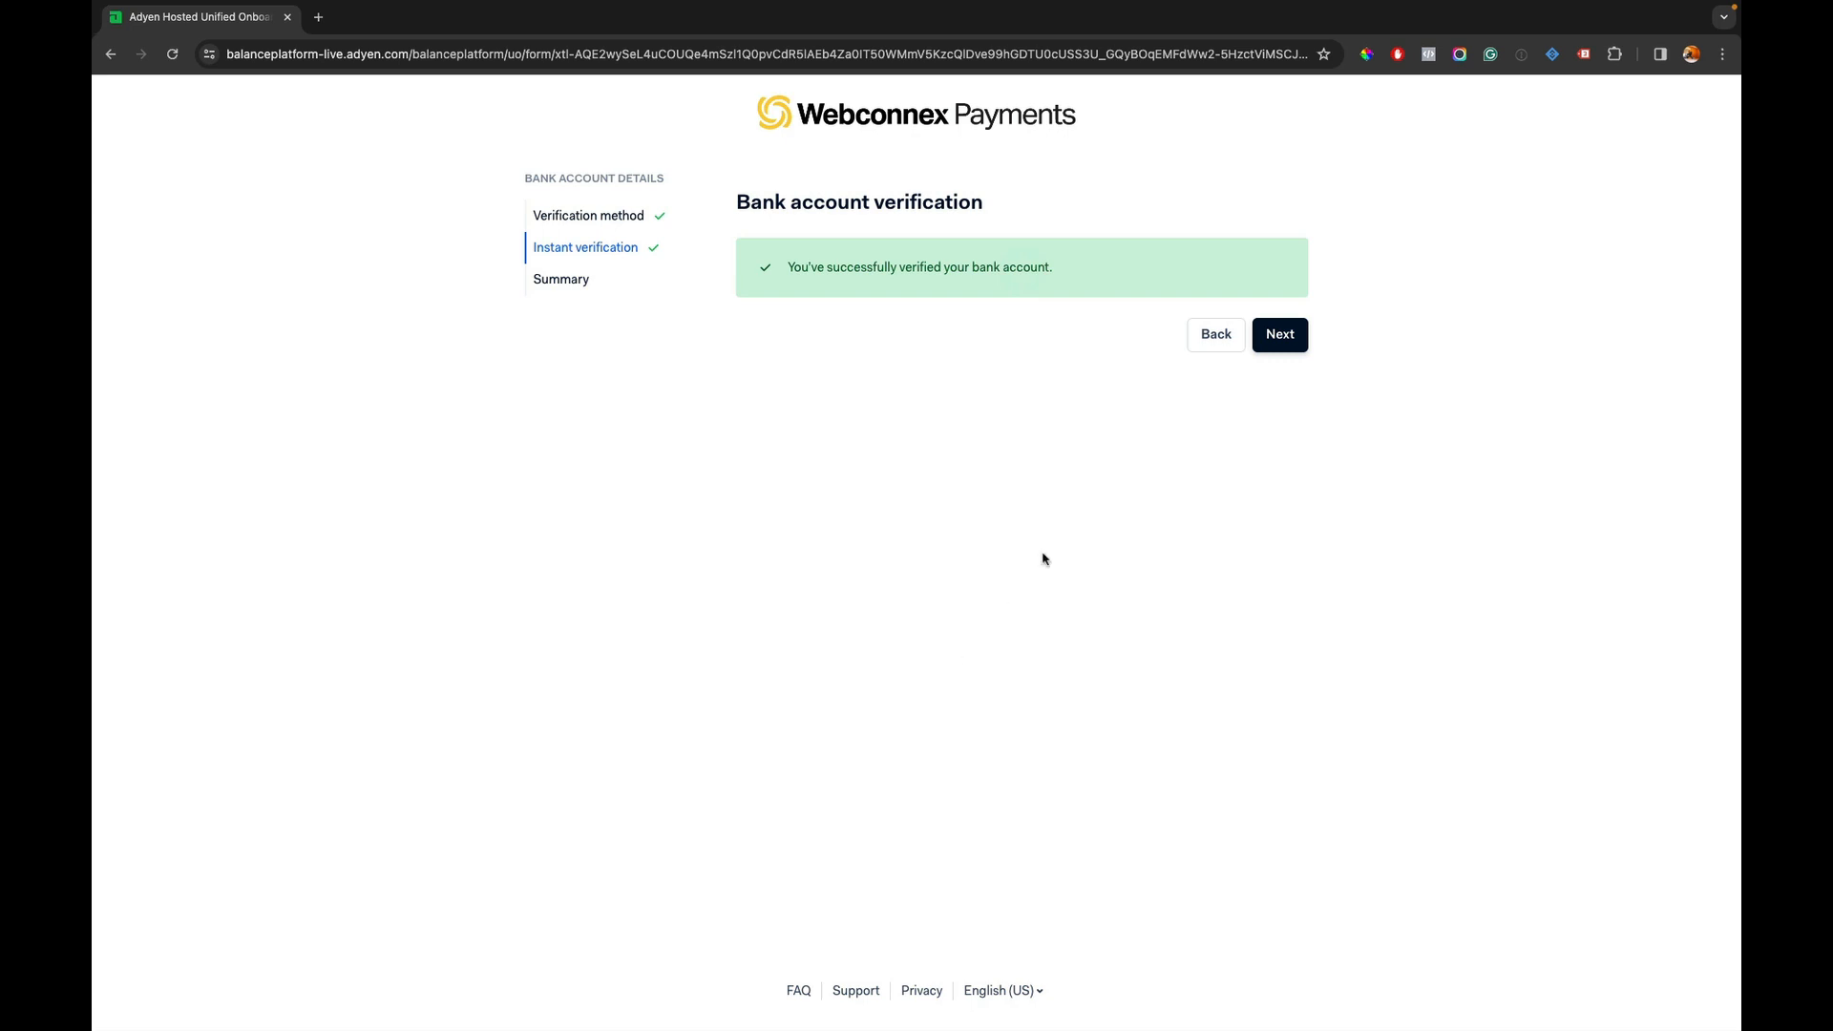
pyautogui.click(1277, 339)
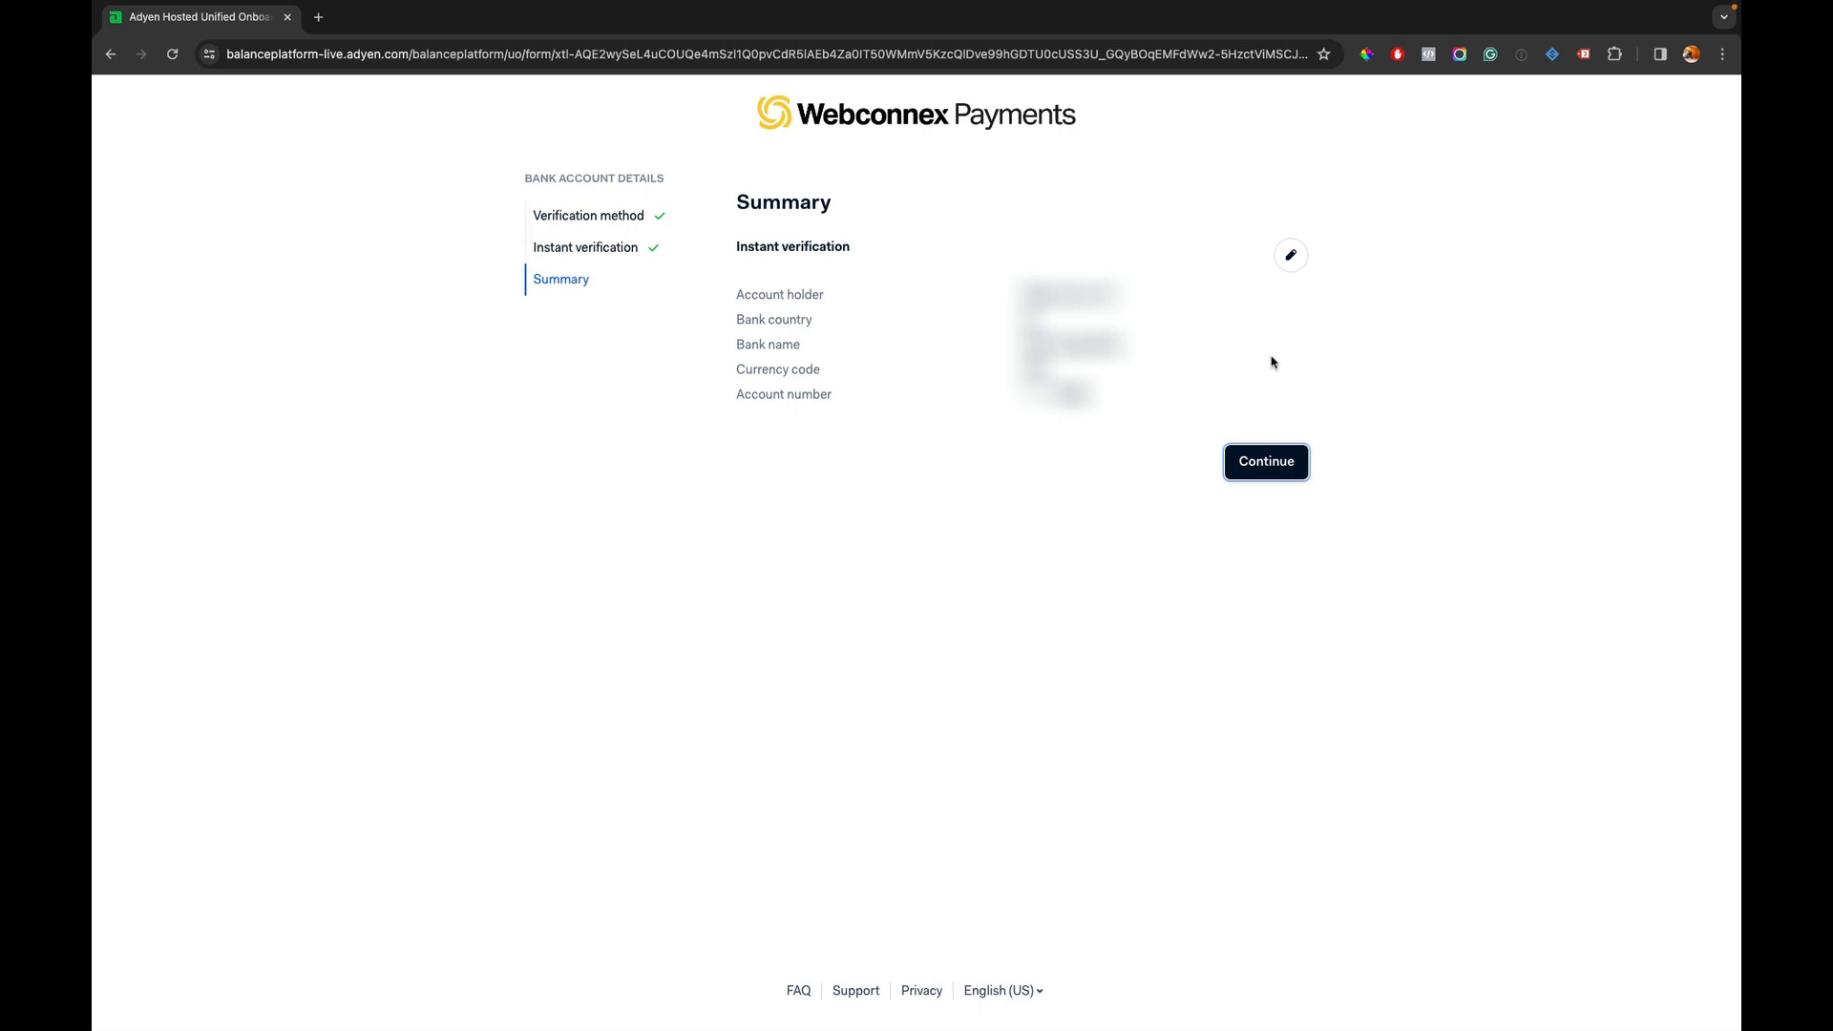
pyautogui.click(1280, 463)
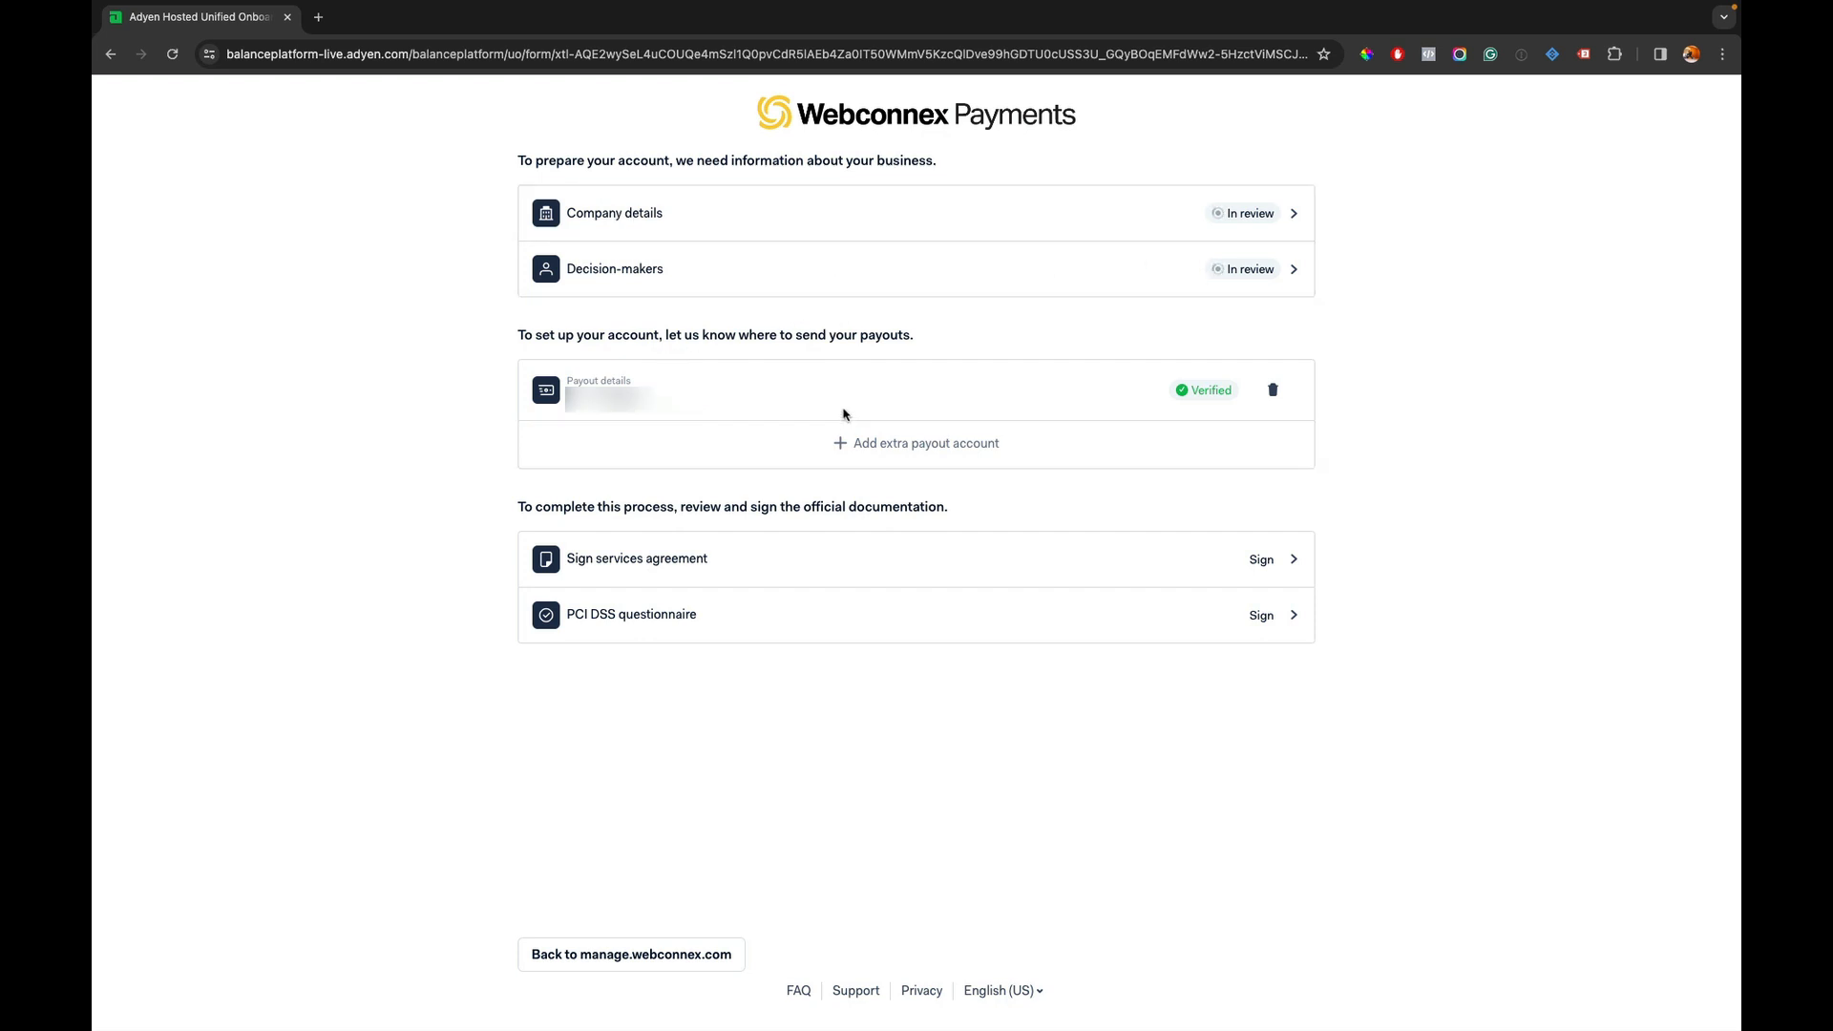
# Sign the services agreement by selecting the signer and accepting the payment processing terms as legal representative
pyautogui.click(819, 559)
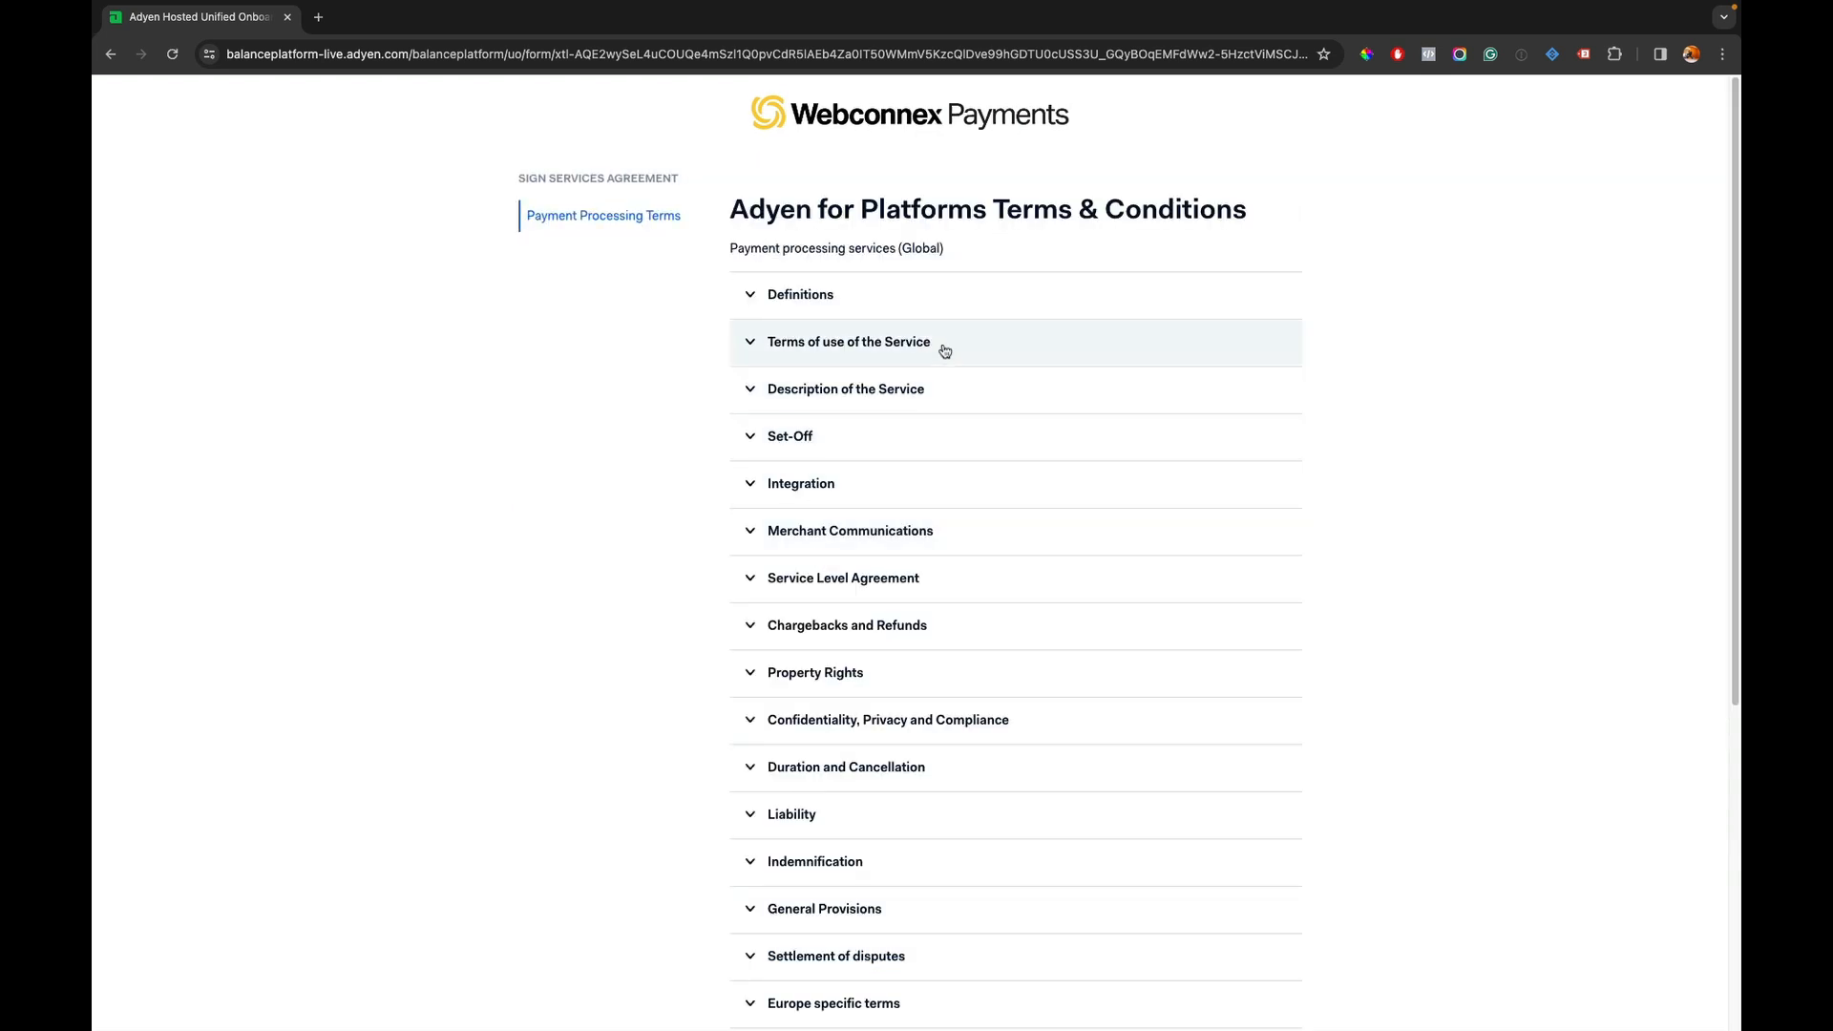
pyautogui.scroll(-5, 945, 350)
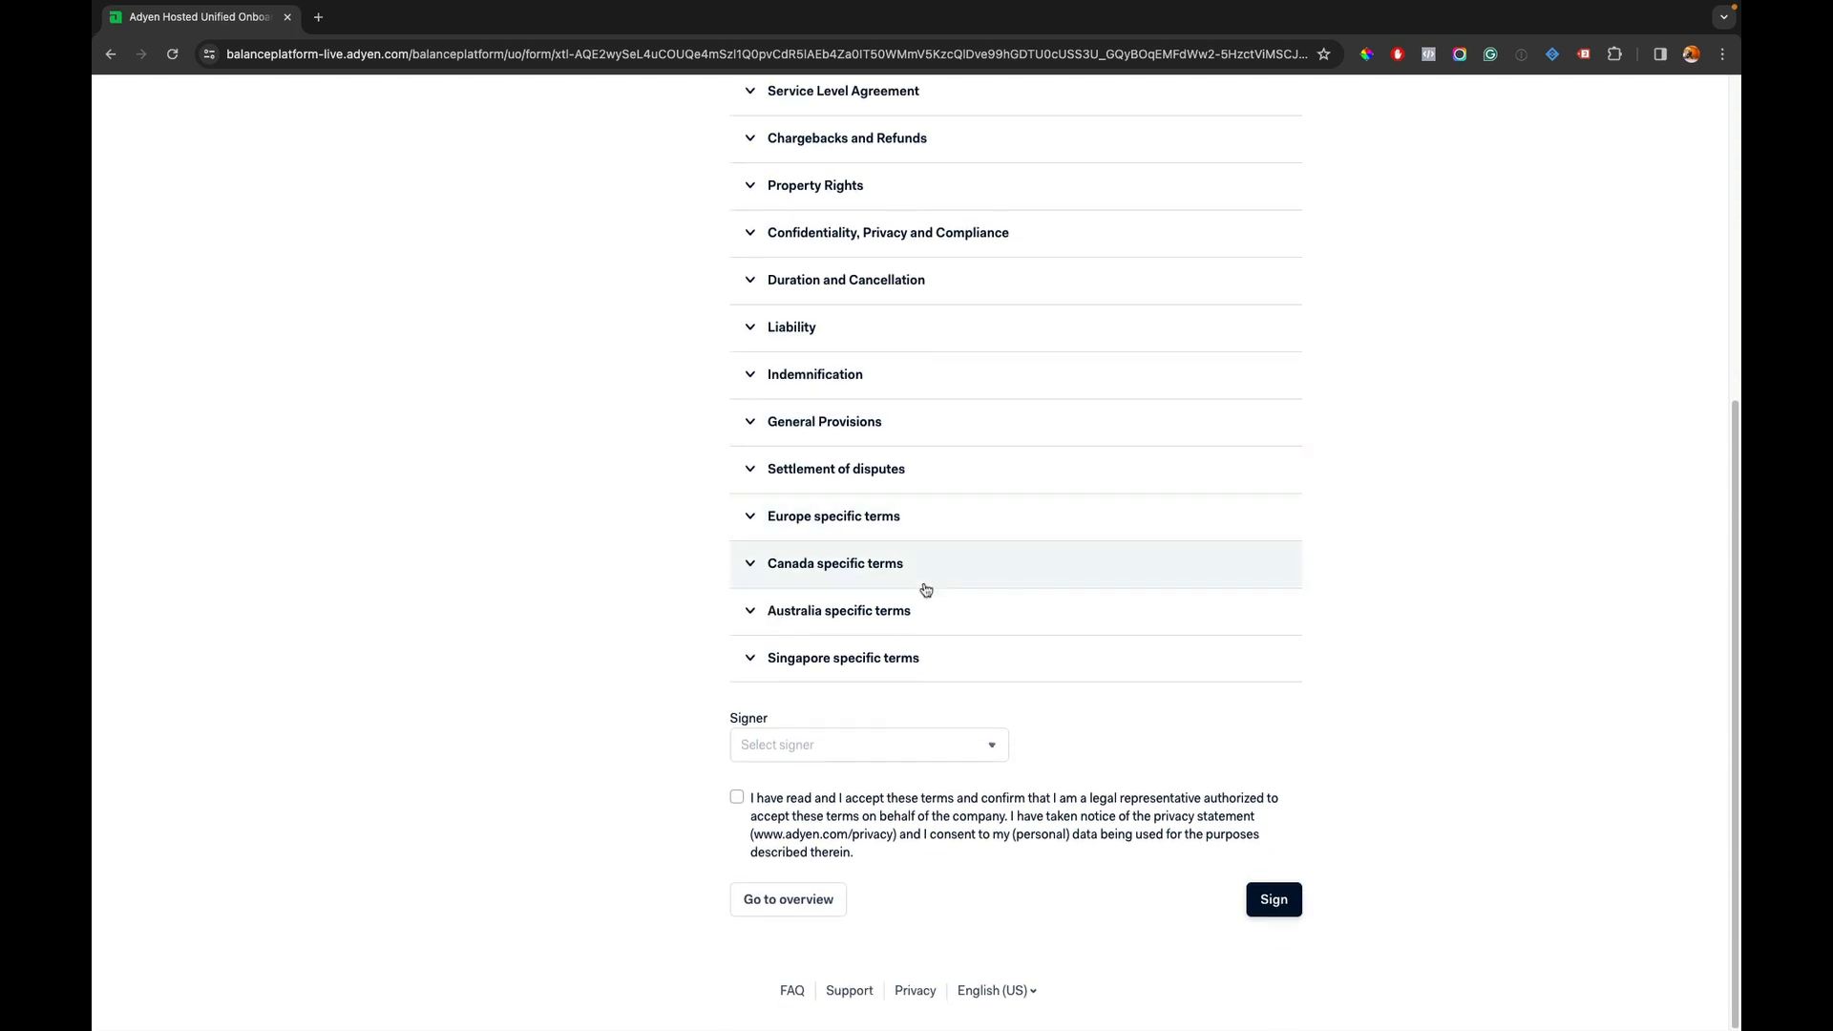
pyautogui.click(918, 741)
pyautogui.click(872, 779)
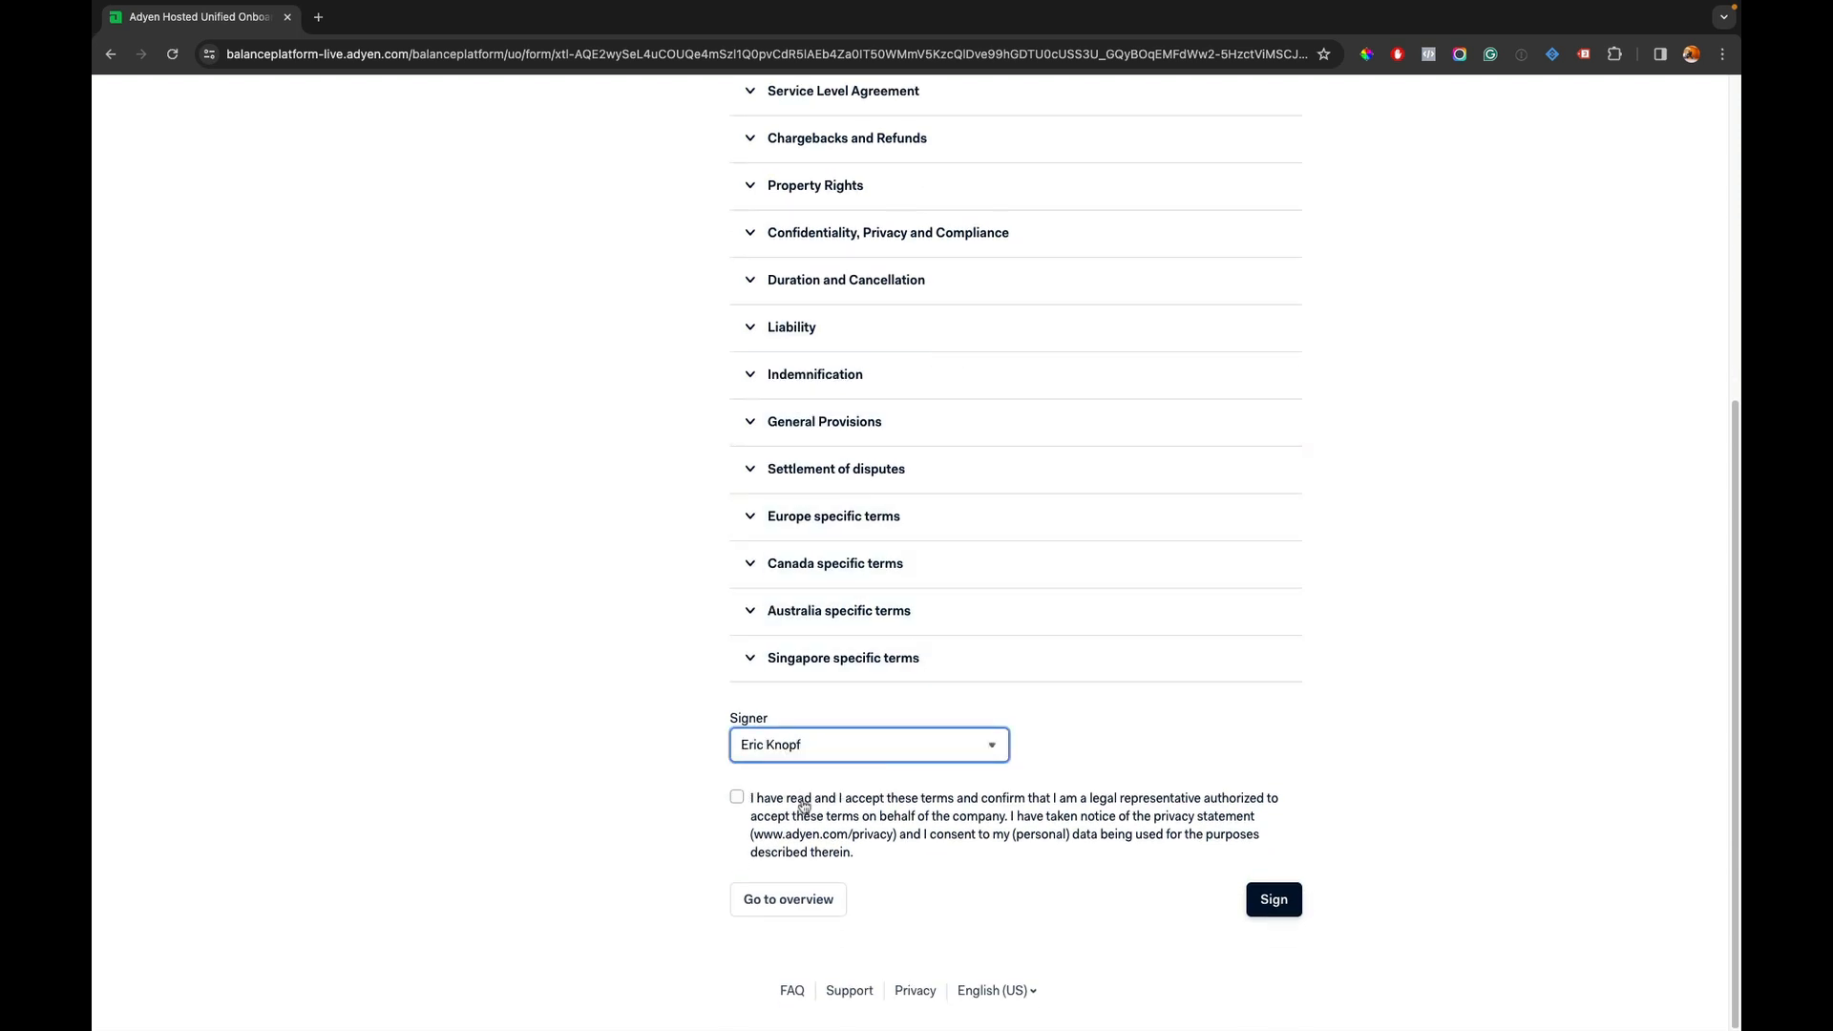
pyautogui.click(736, 797)
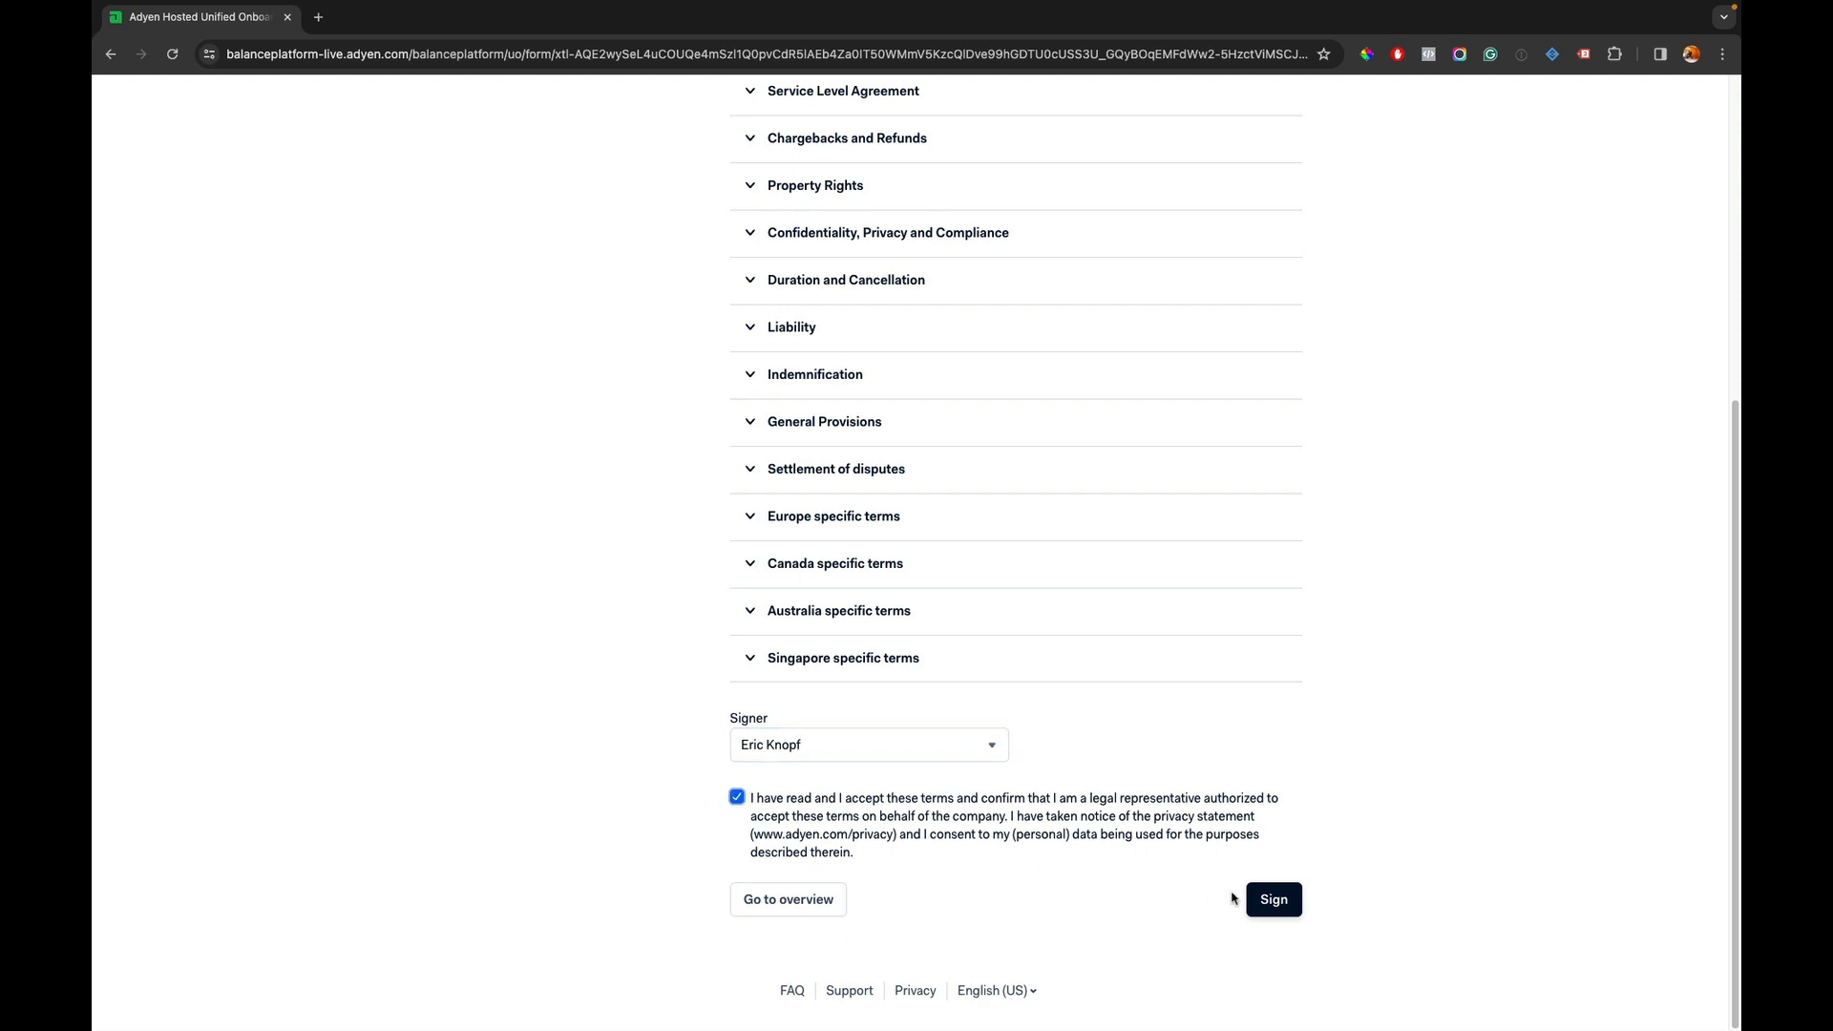
pyautogui.click(1272, 900)
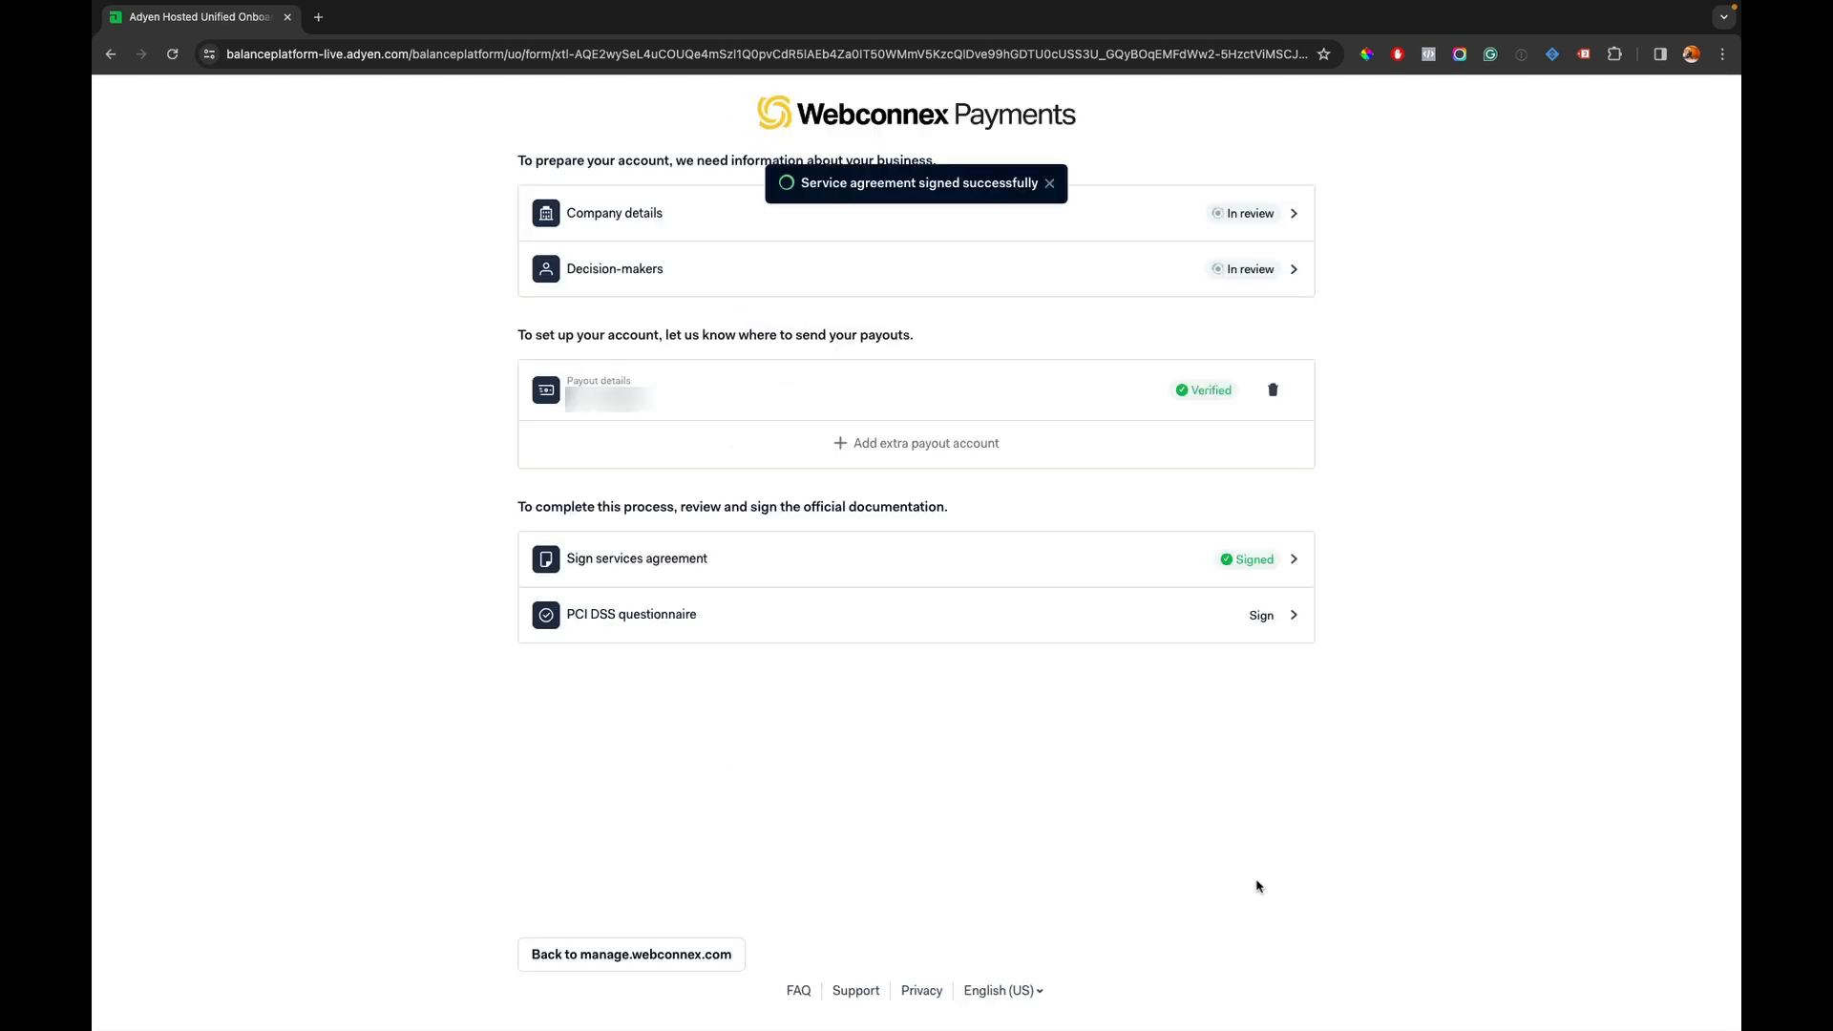
# Sign the PCI DSS questionnaire by selecting the signer and agreeing to the compliance acknowledgement
pyautogui.click(780, 615)
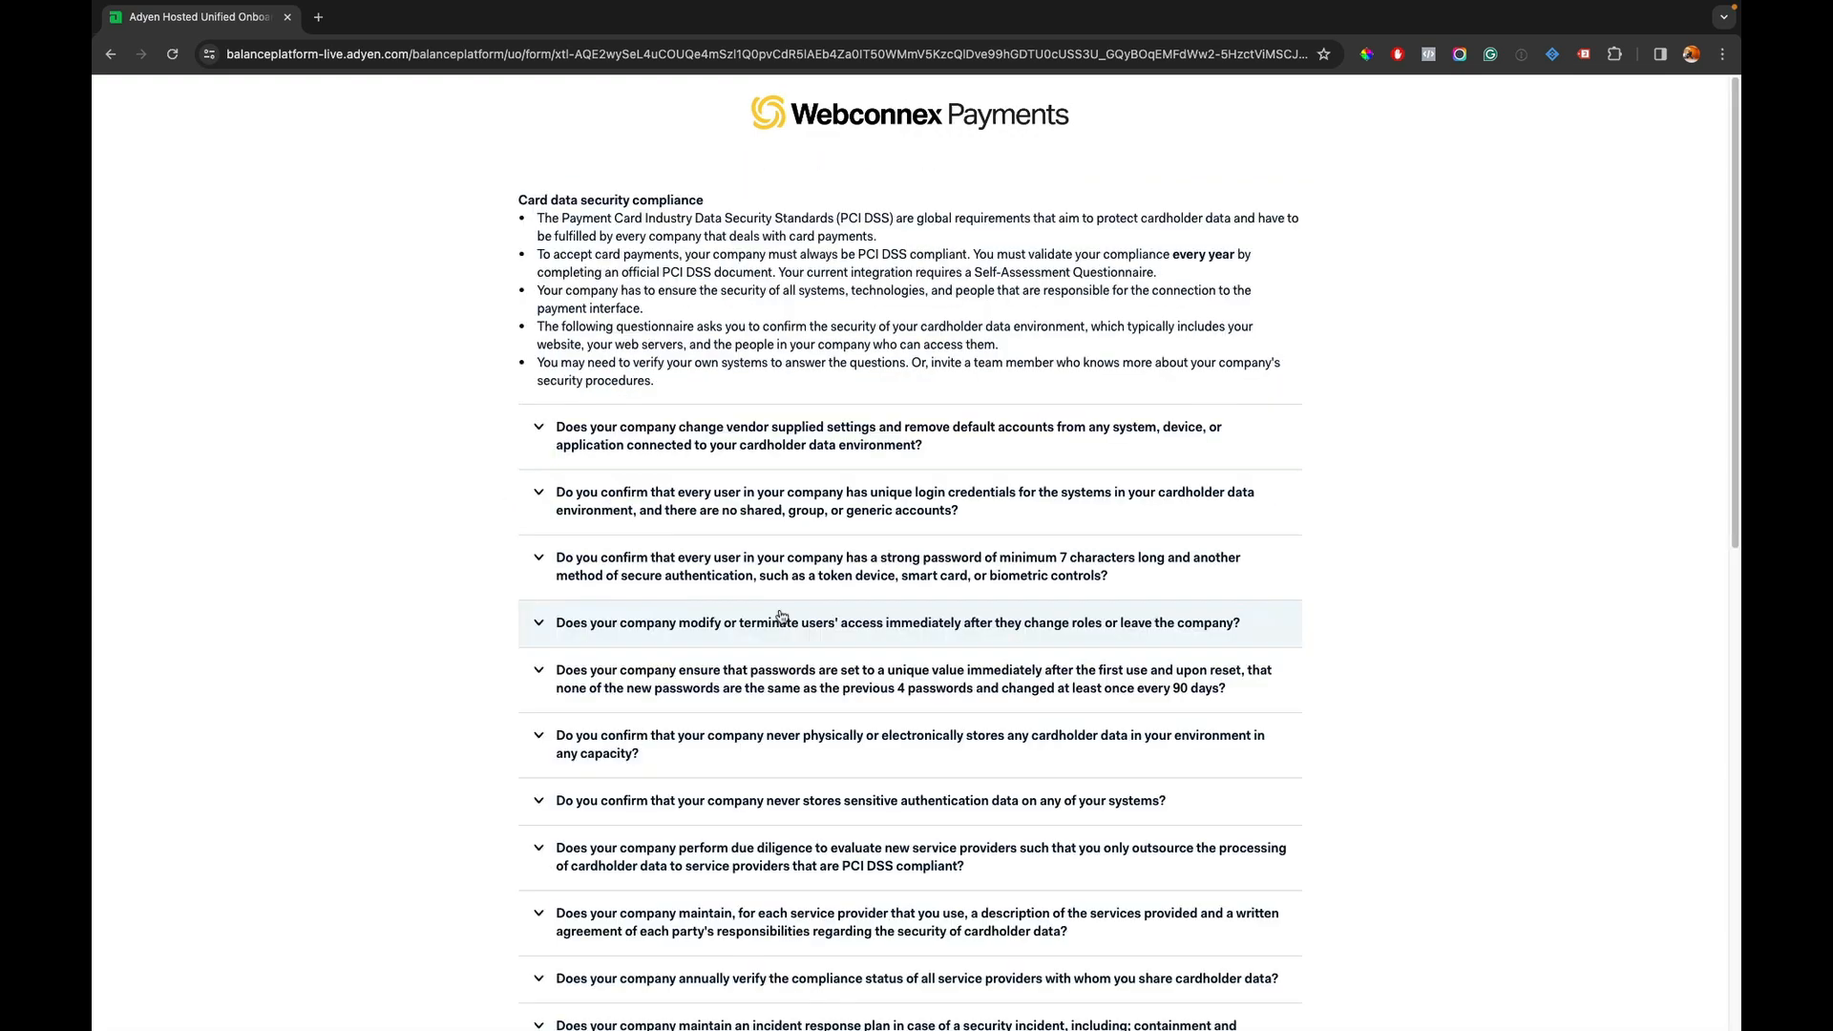
pyautogui.scroll(-1, 837, 384)
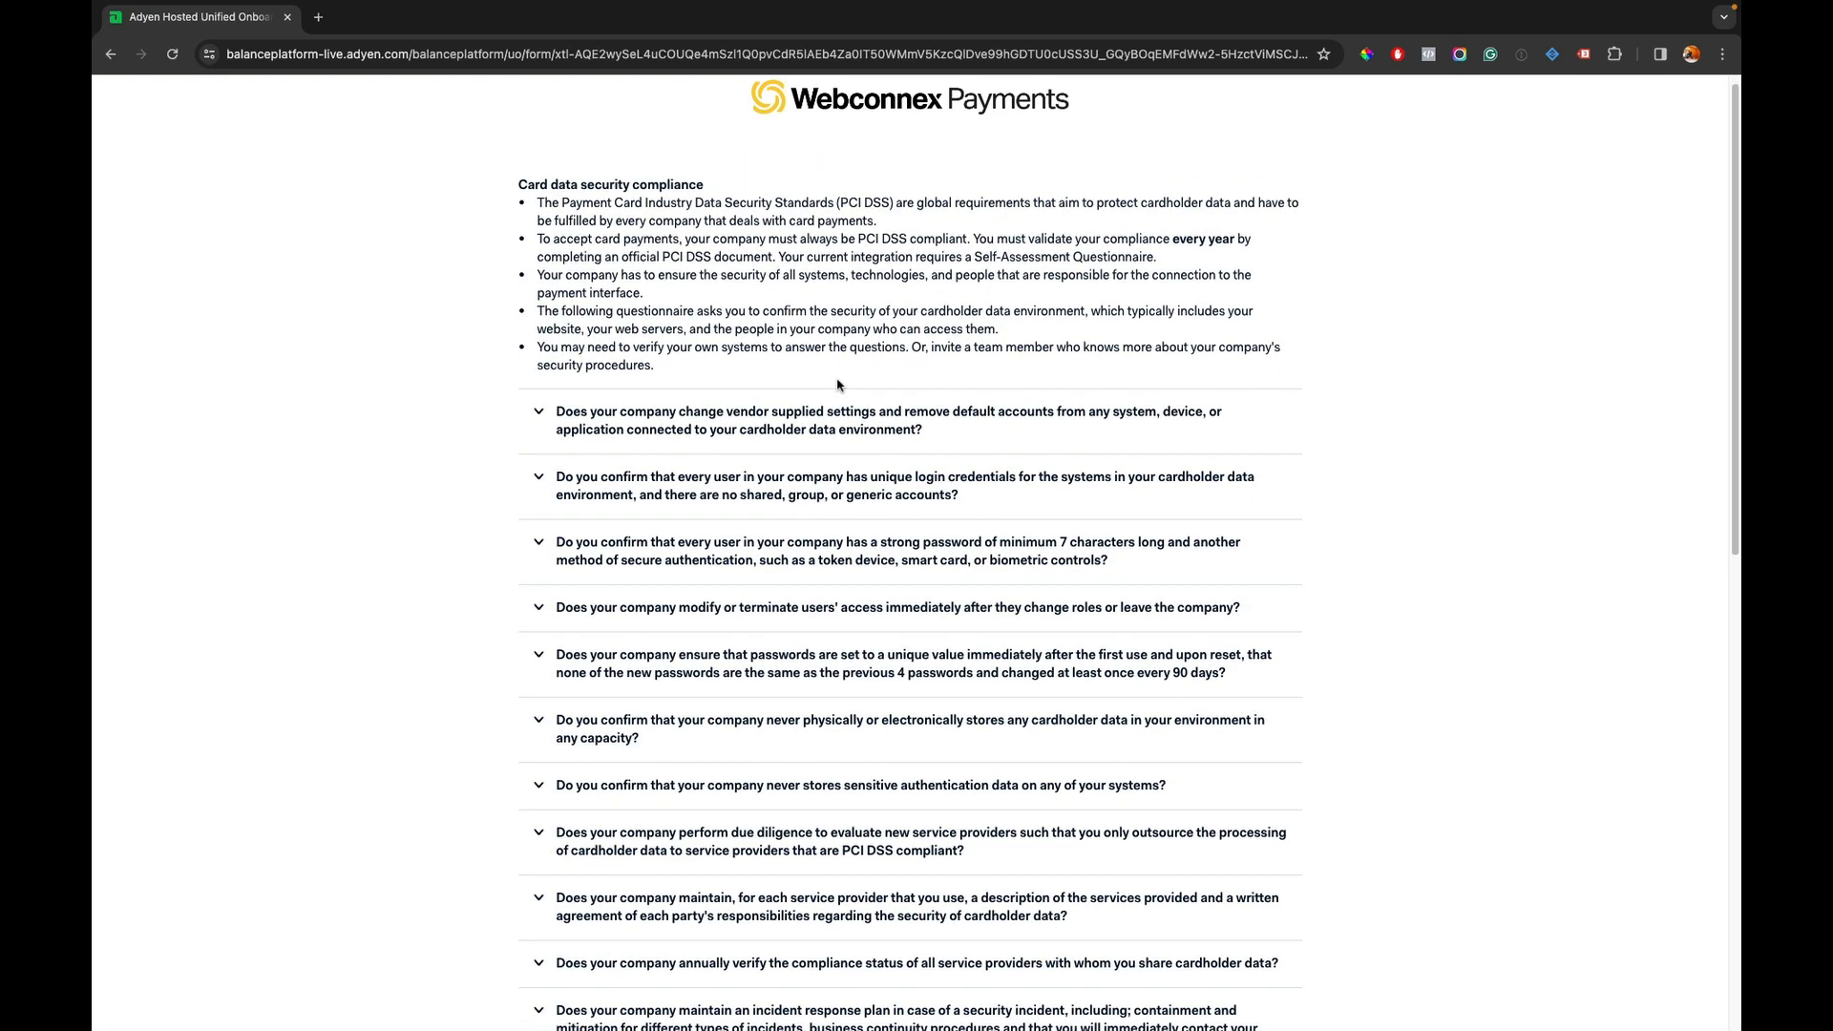
pyautogui.scroll(-10, 837, 383)
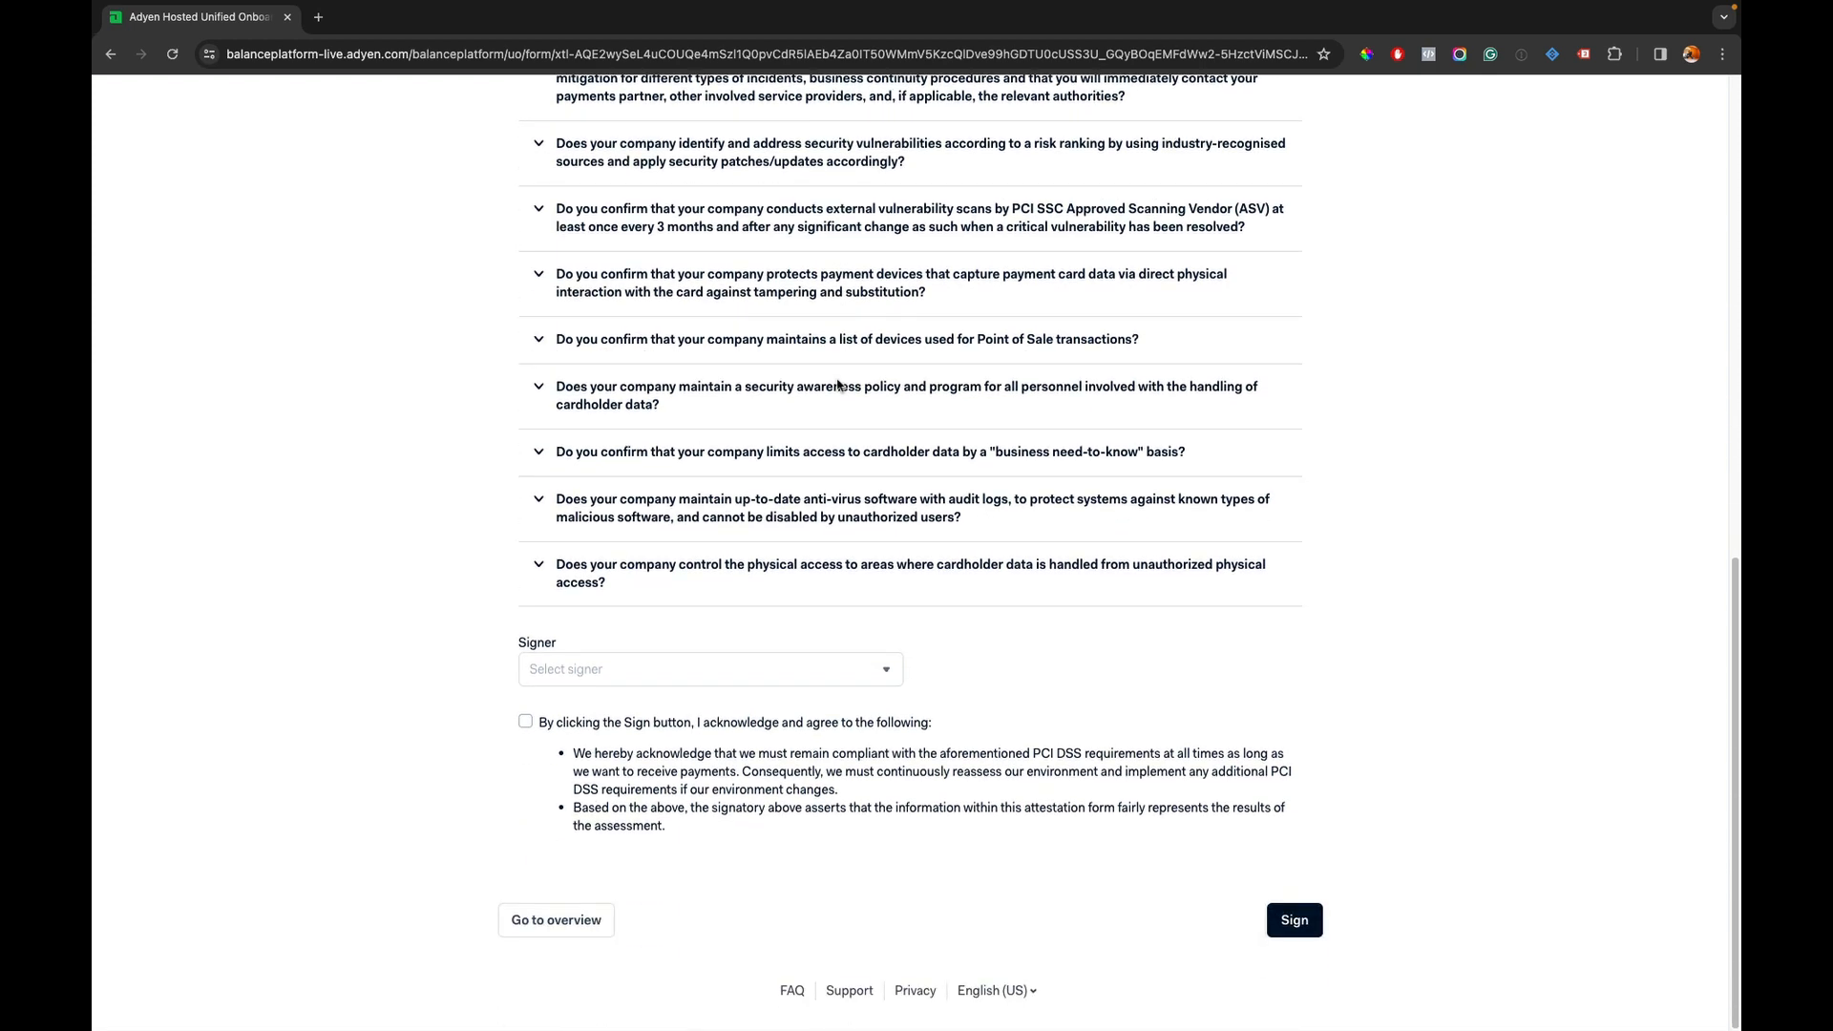
pyautogui.click(693, 679)
pyautogui.click(662, 712)
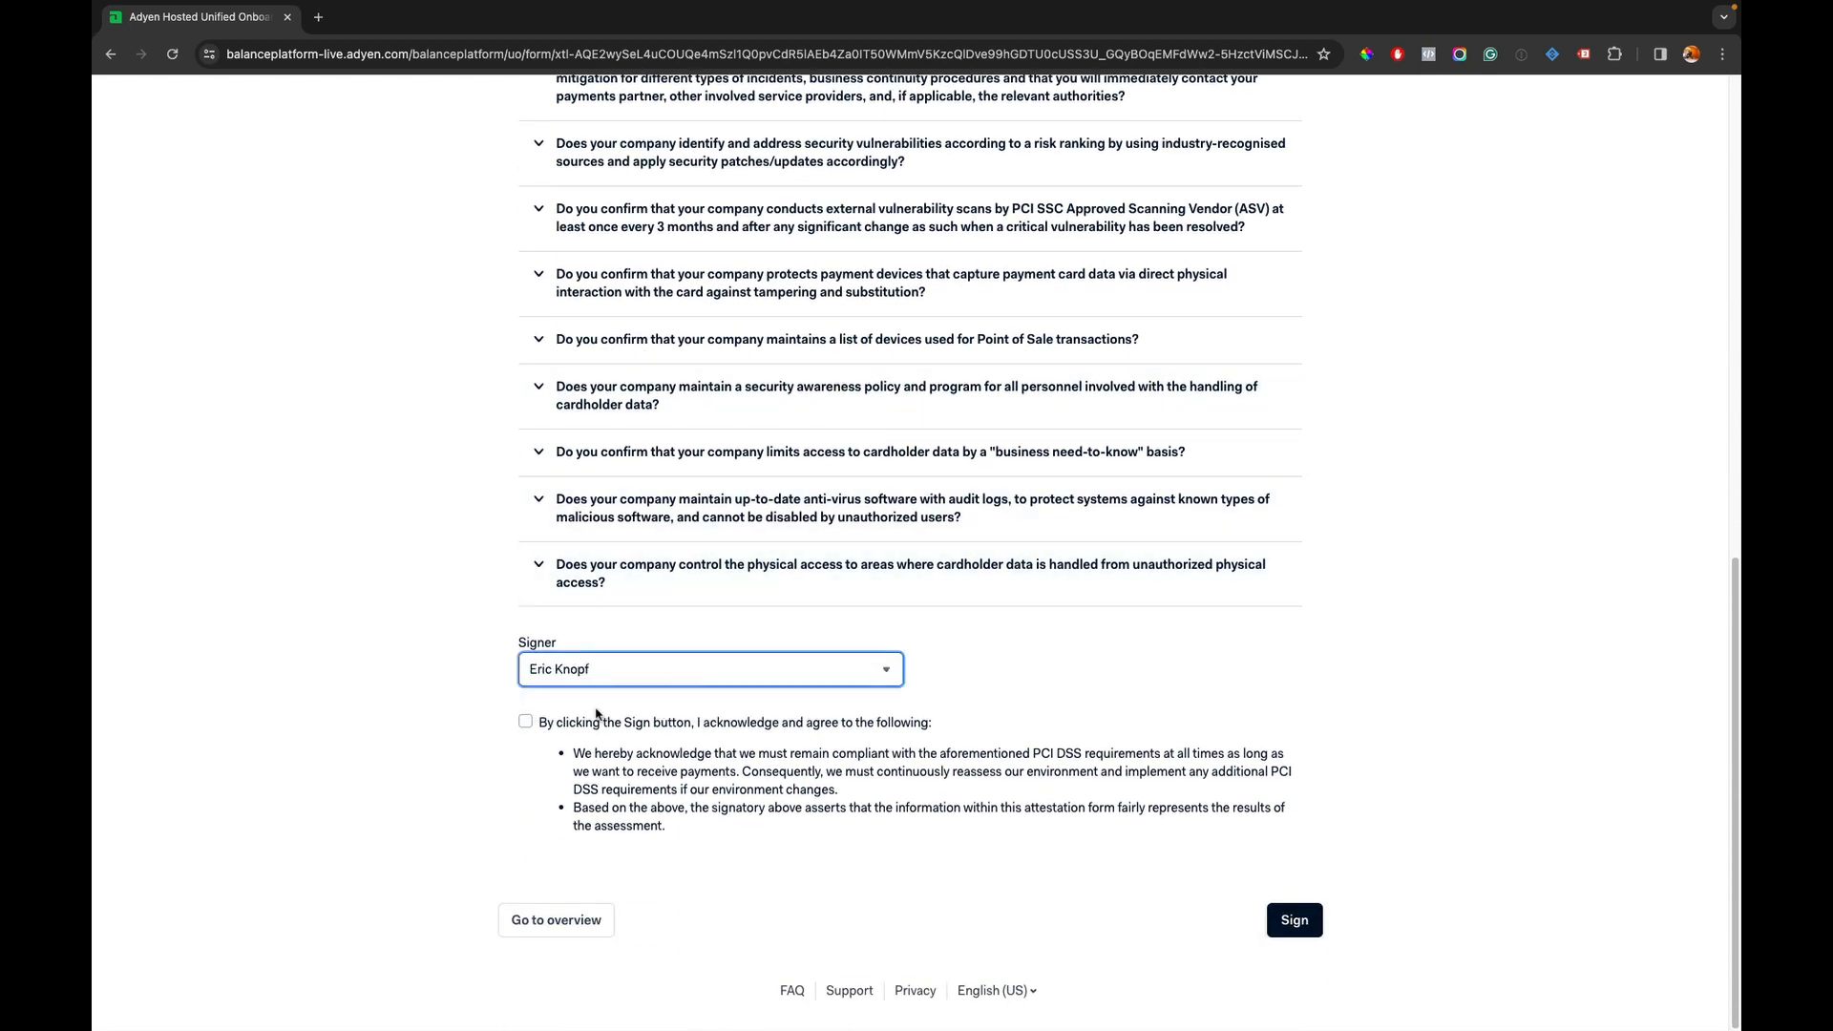
pyautogui.click(525, 722)
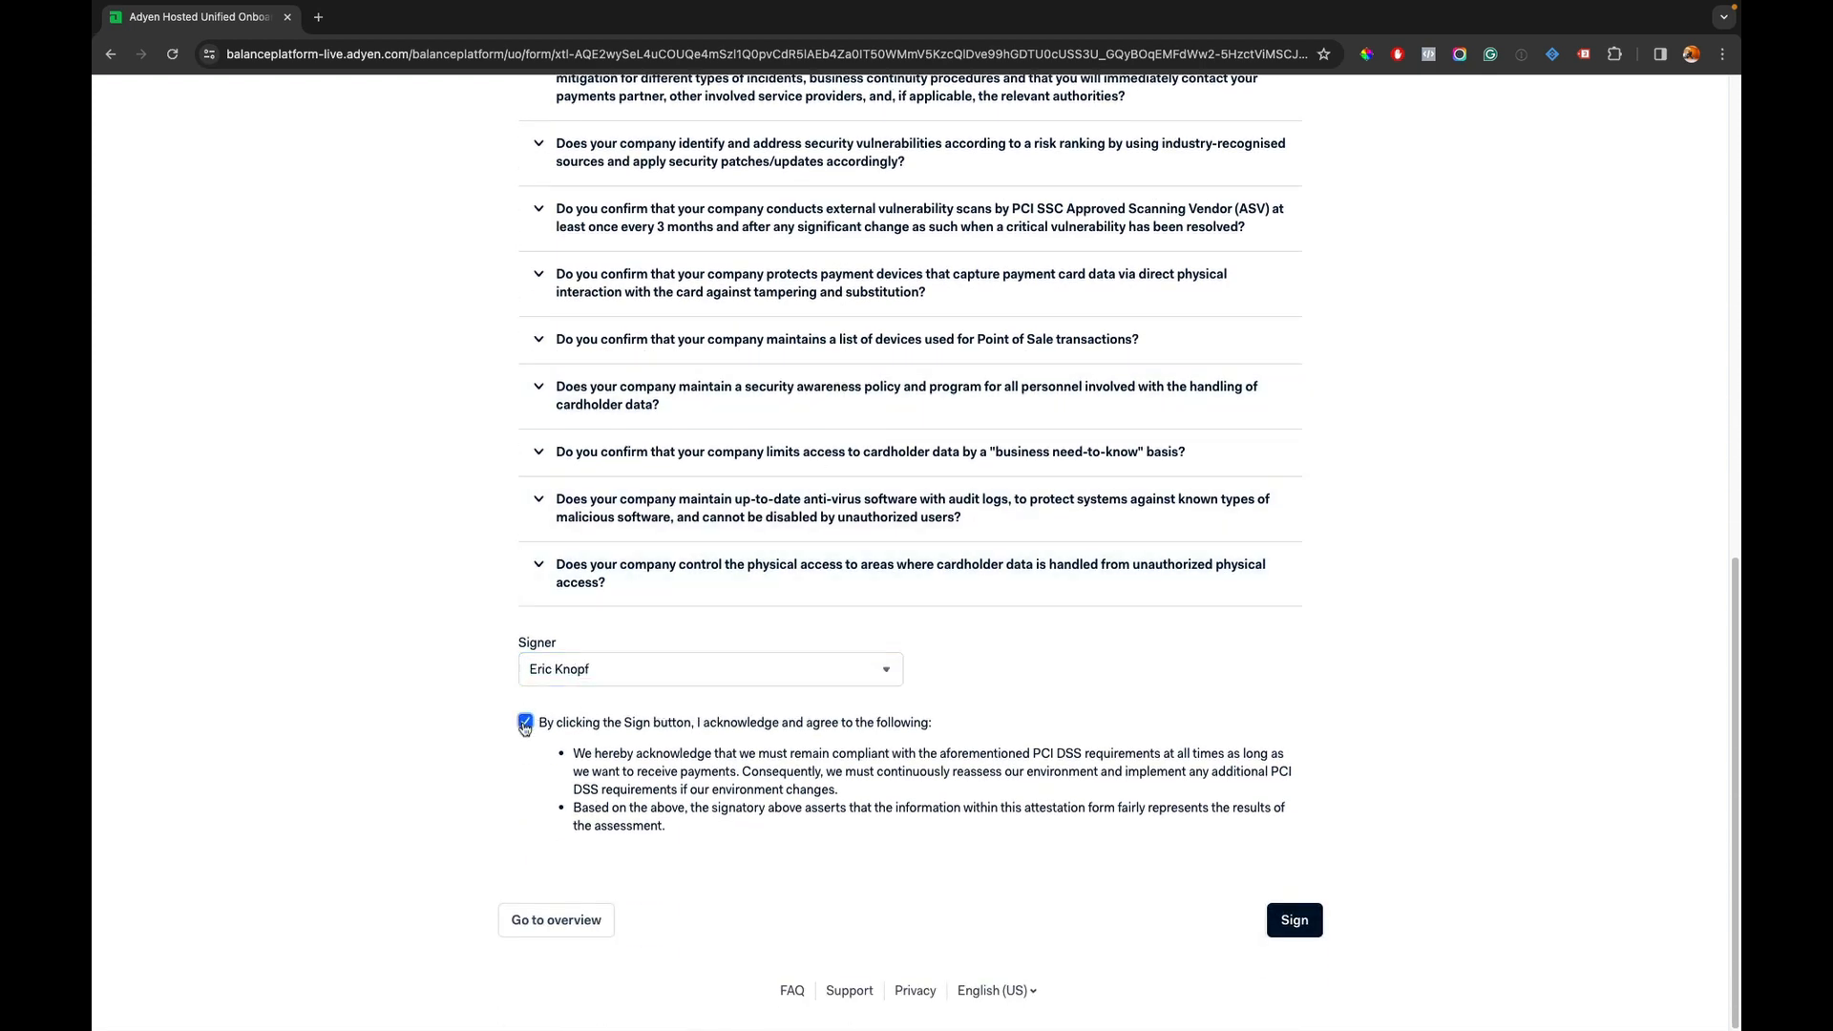
pyautogui.click(1283, 931)
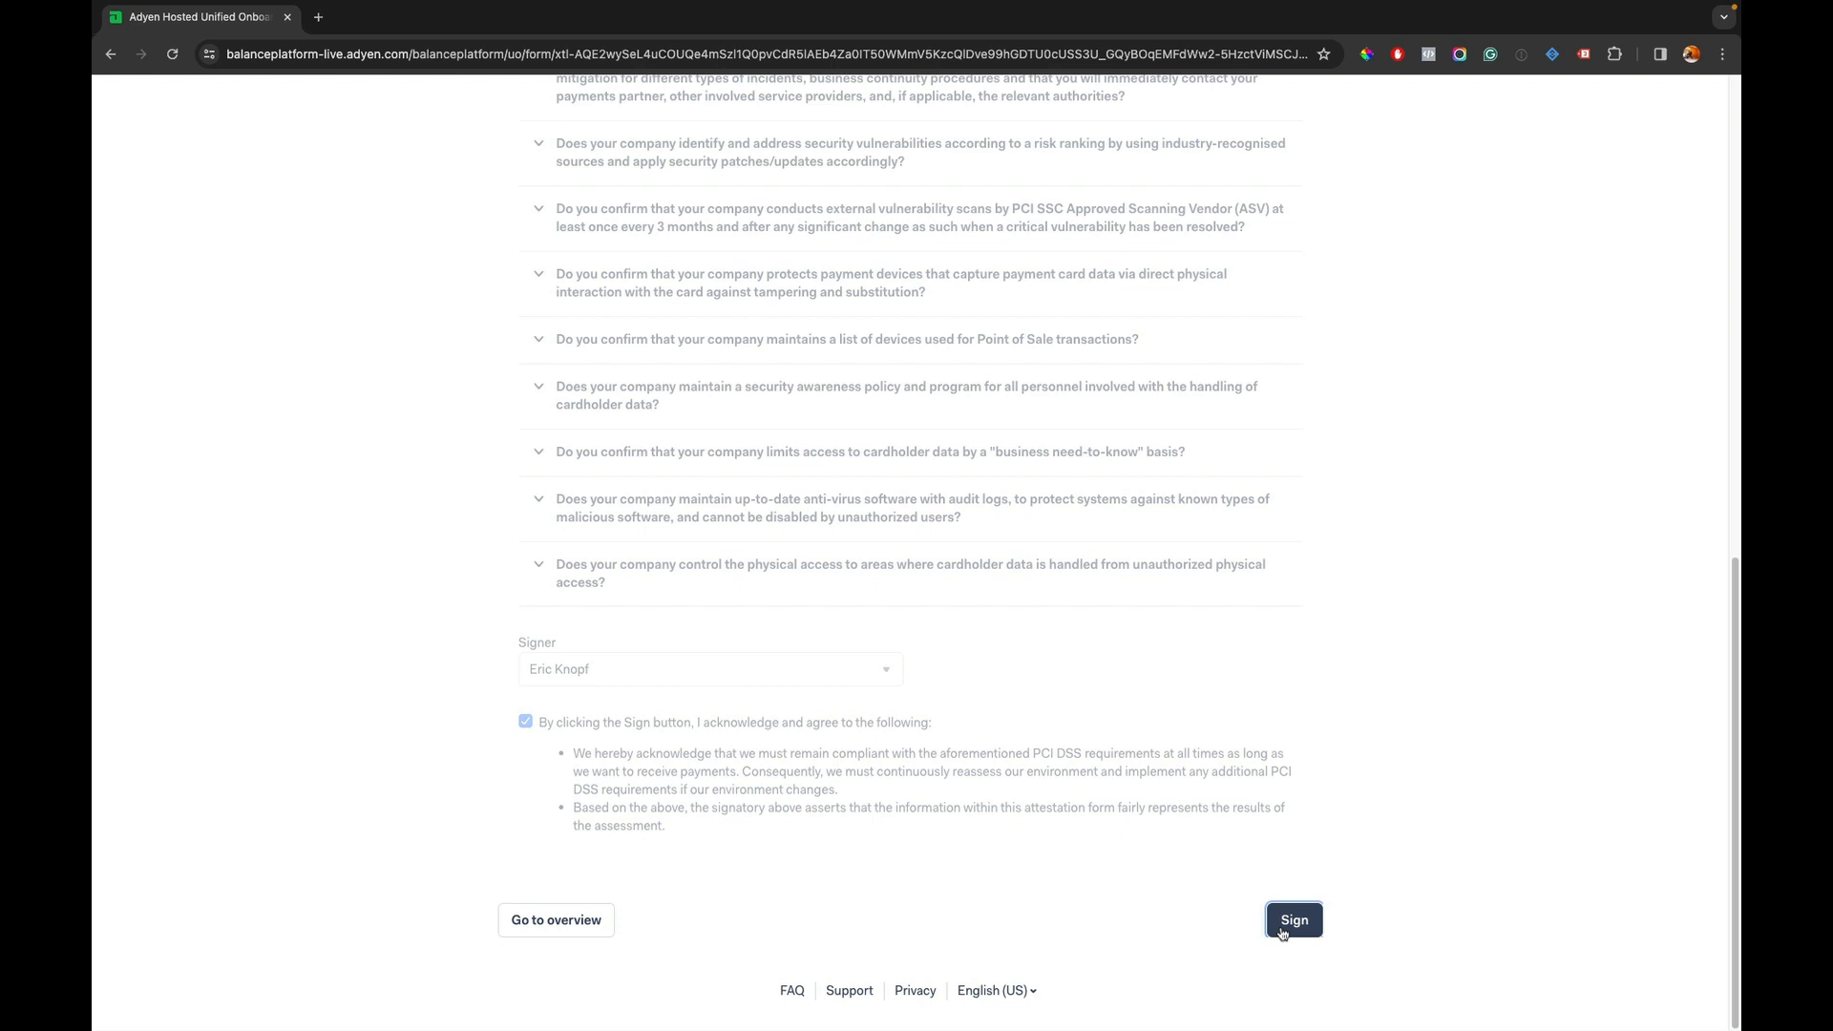